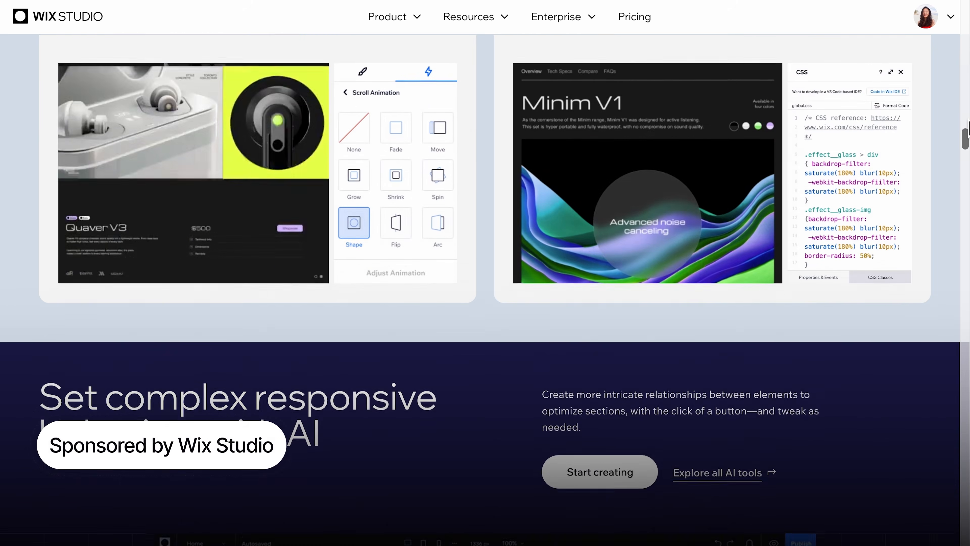
scroll(968, 129, down, 12)
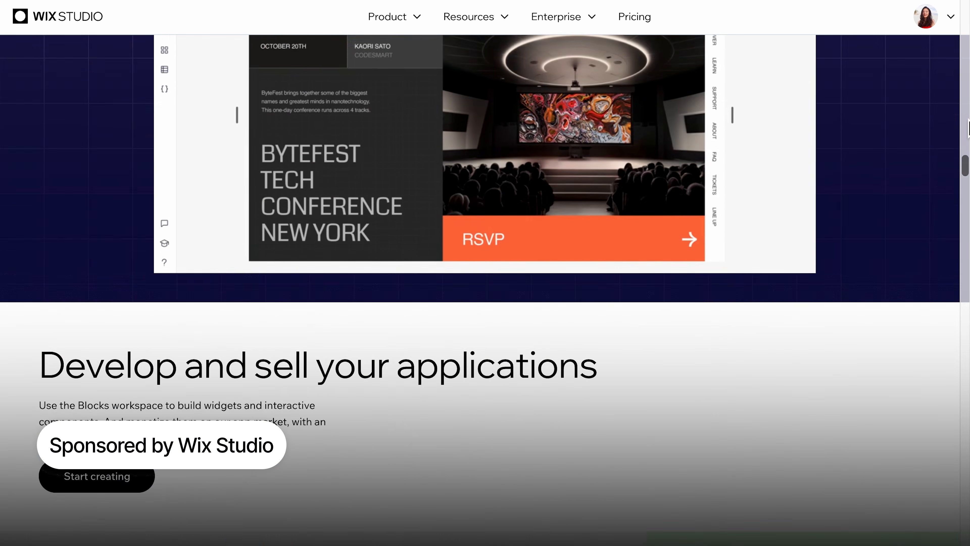
scroll(968, 129, down, 12)
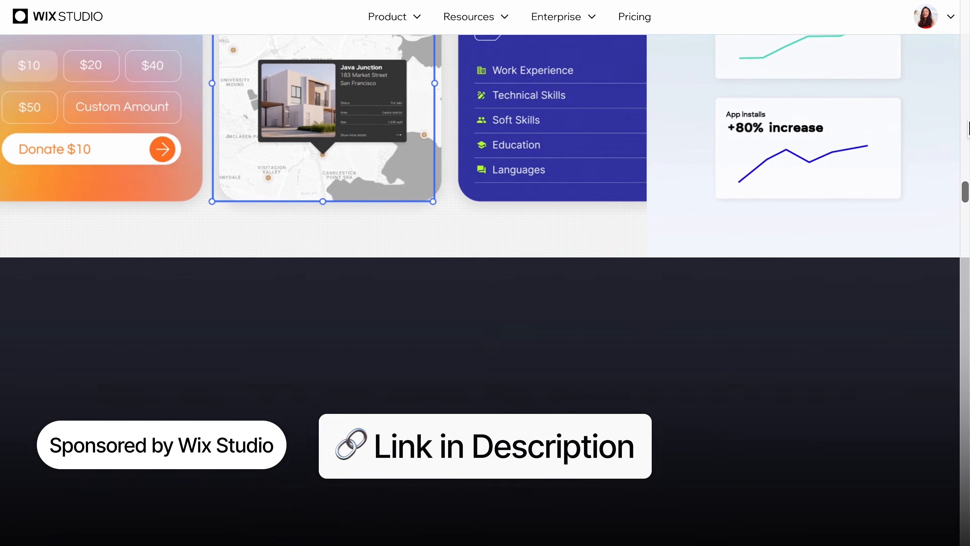
scroll(968, 129, down, 8)
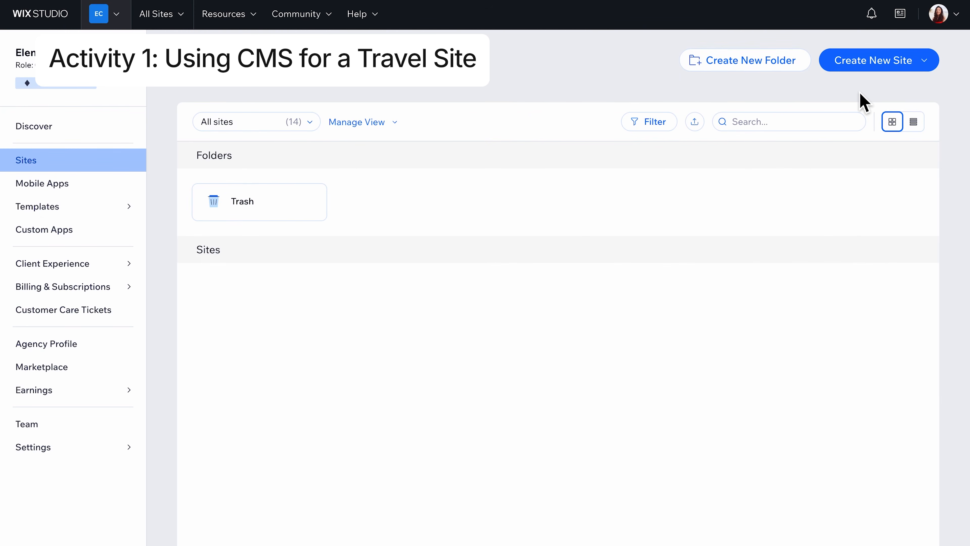
Step: Start a new site from a Studio template and find the Travel Agency template by searching for "travel"
click(923, 68)
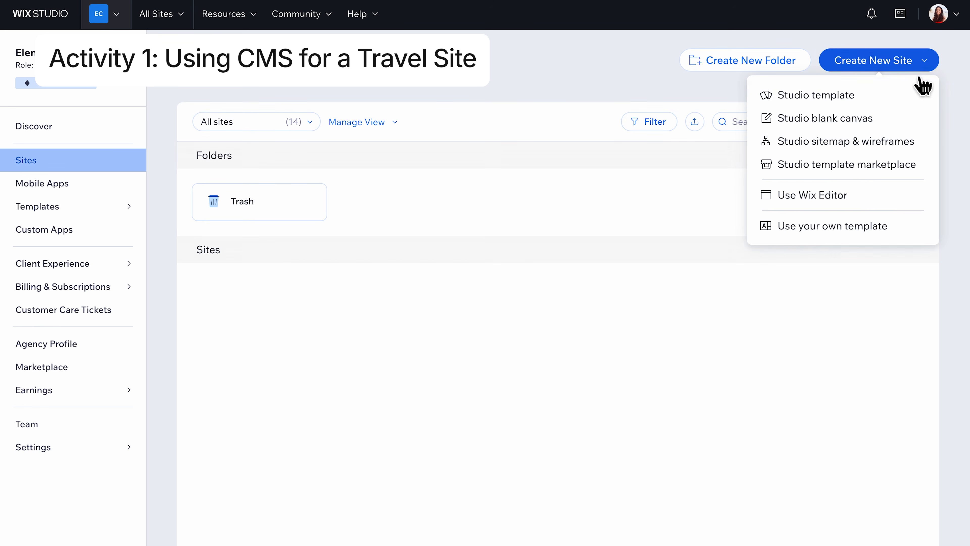
click(910, 111)
click(623, 145)
text(travel)
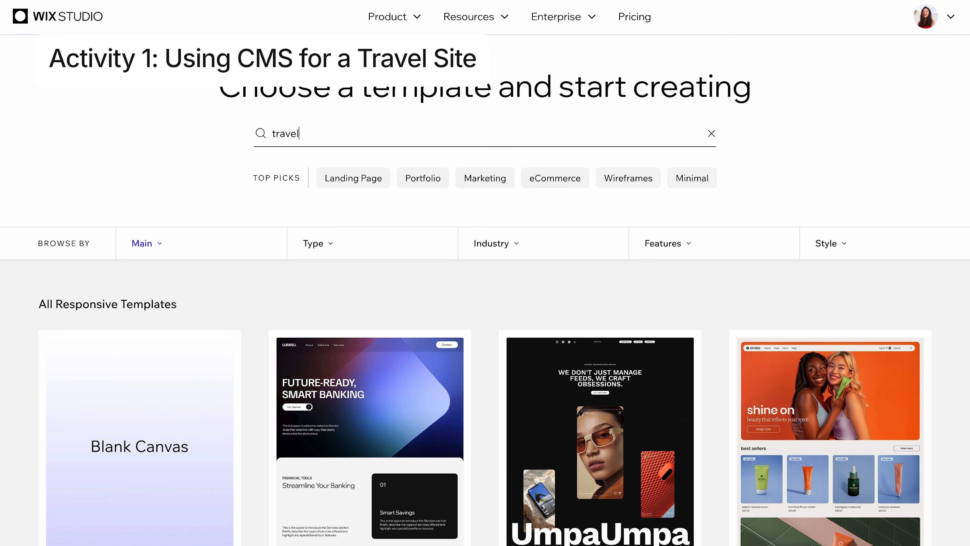
key(Return)
scroll(206, 422, down, 5)
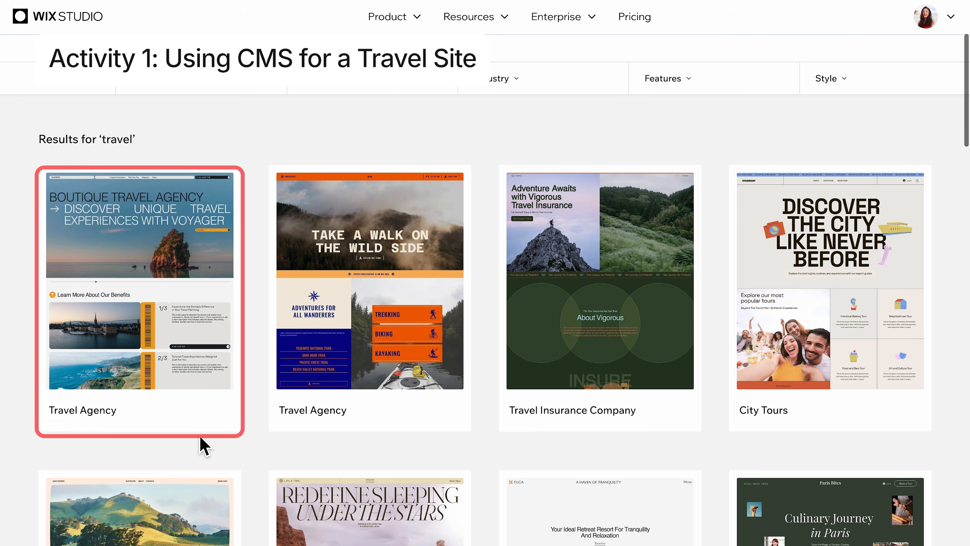
mouse_move(160, 325)
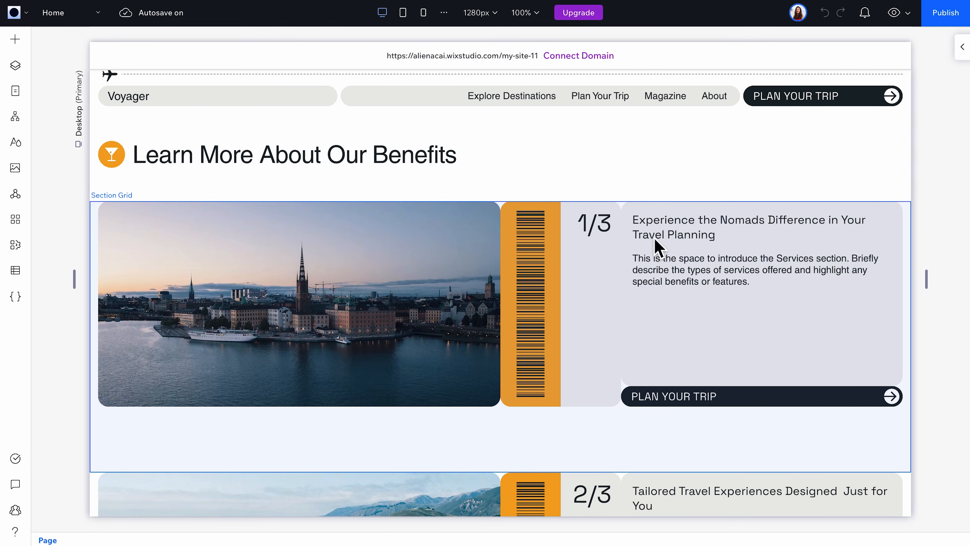
Step: Replace the heading of the first card under Learn More About Our Benefits with "I can edit this :)"
click(663, 232)
click(663, 232)
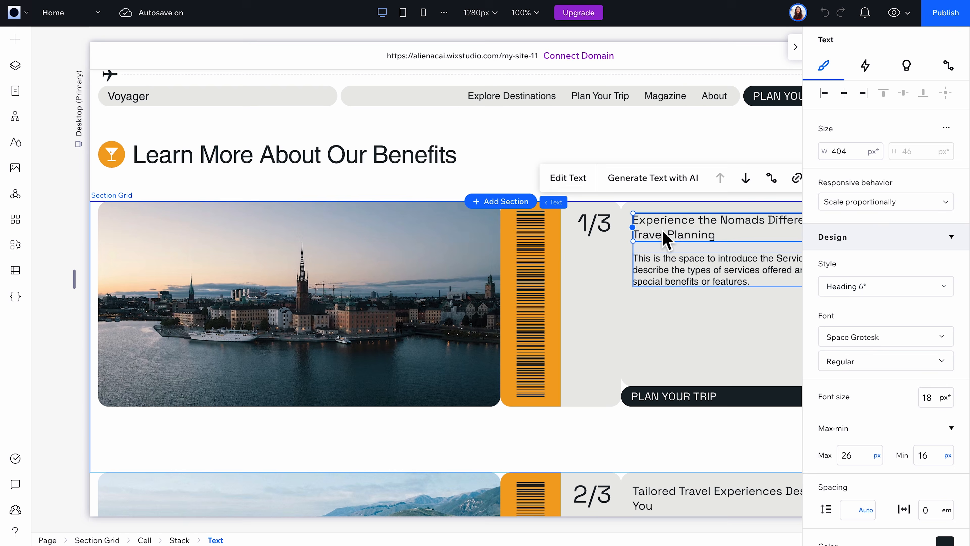
click(659, 229)
text(I can )
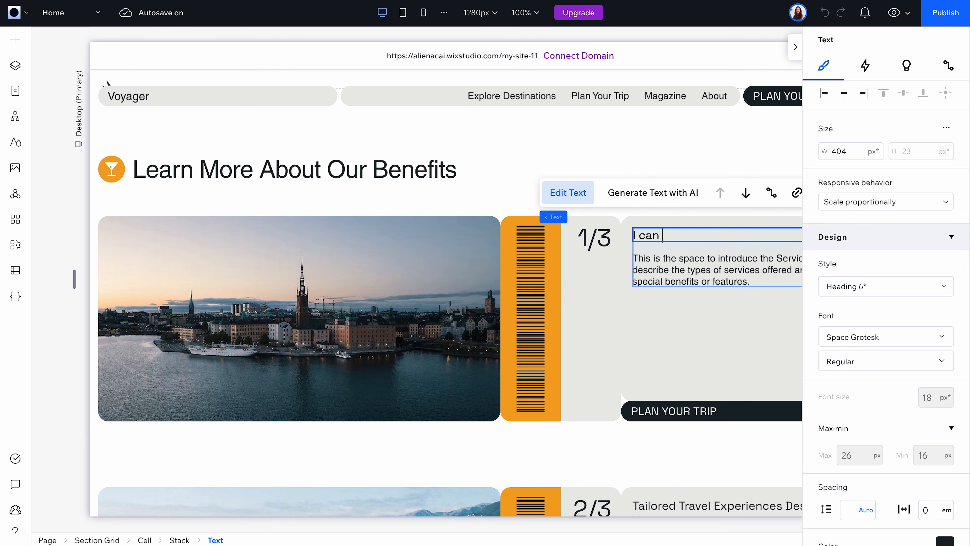
text(edit this :))
Step: Open the CMS connection of the TOKYO · JAPAN title in the Explore Destinations section
scroll(389, 176, down, 20)
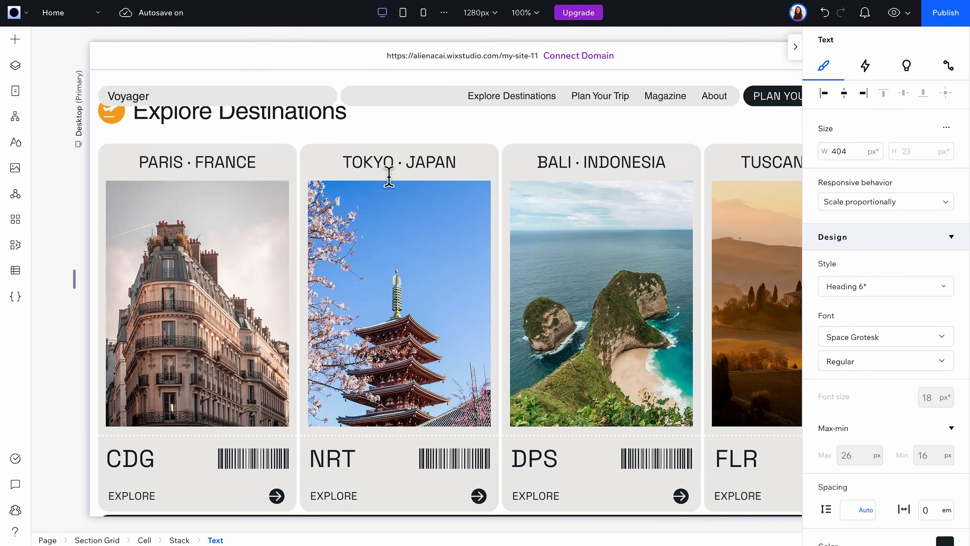
click(387, 164)
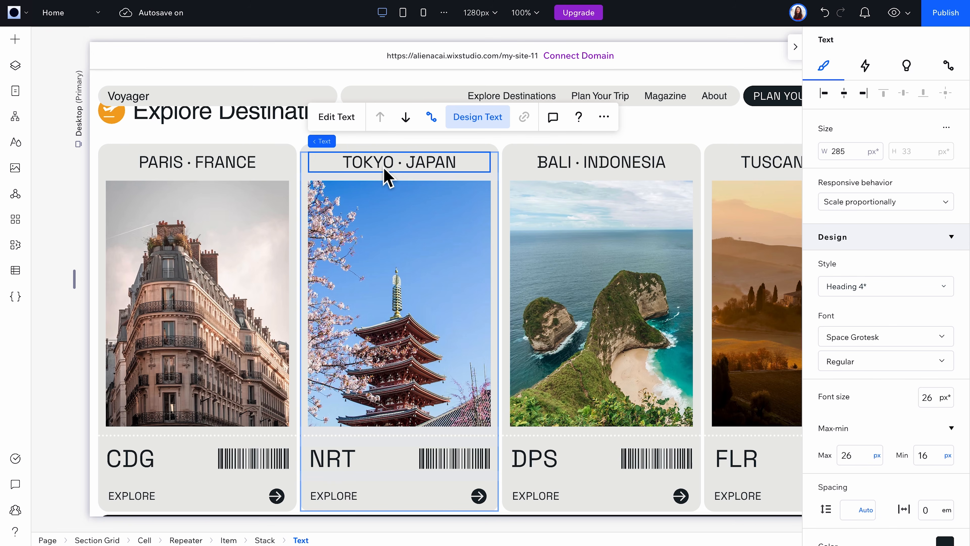
click(438, 126)
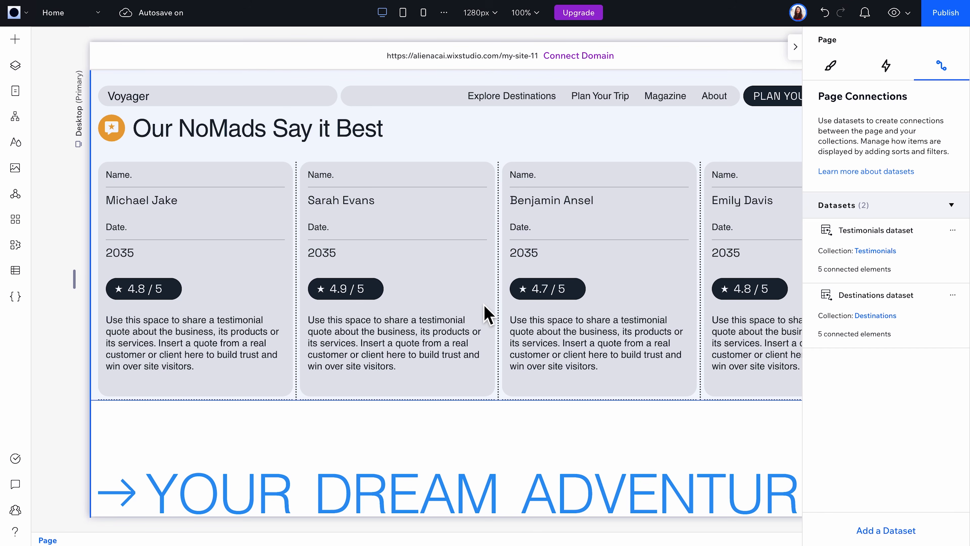
Step: Open the Destinations collection from the site's CMS content
click(31, 278)
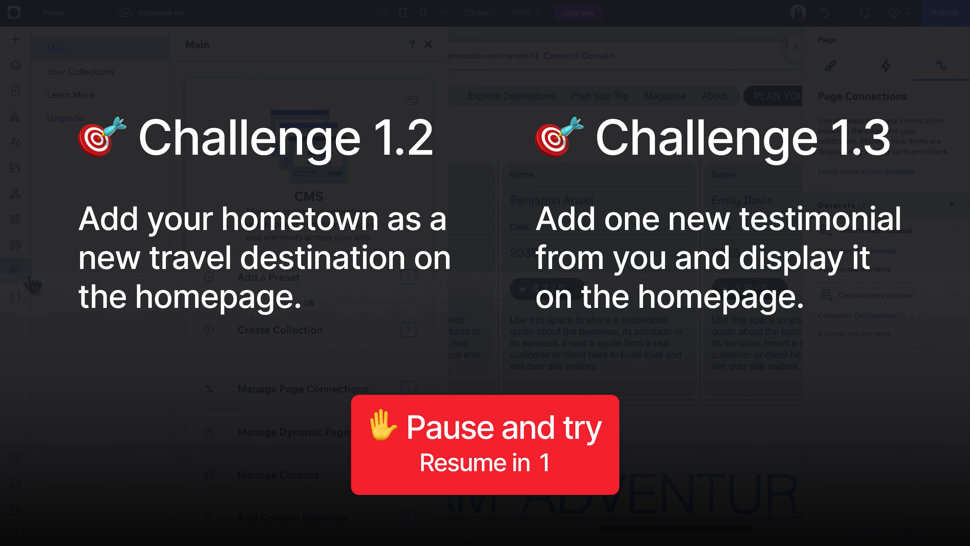
click(15, 271)
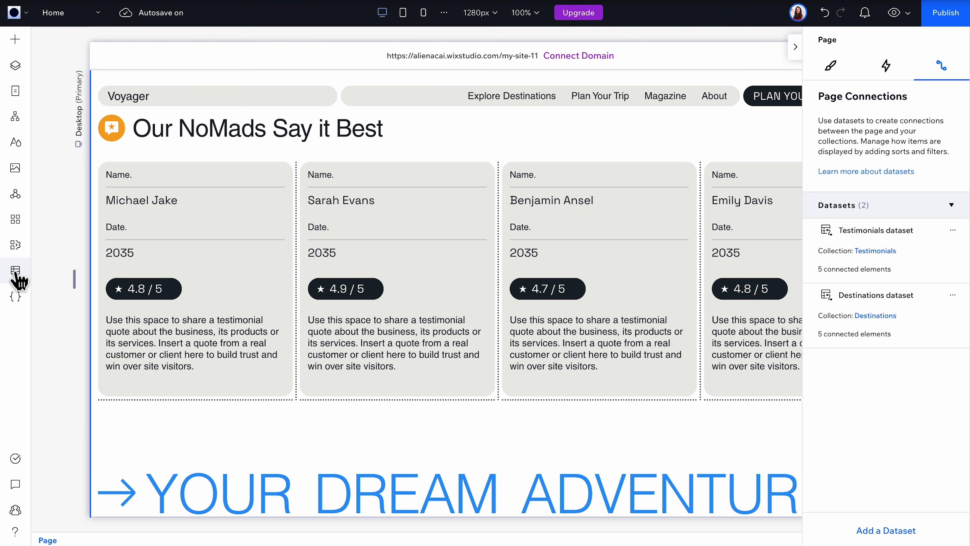
click(15, 272)
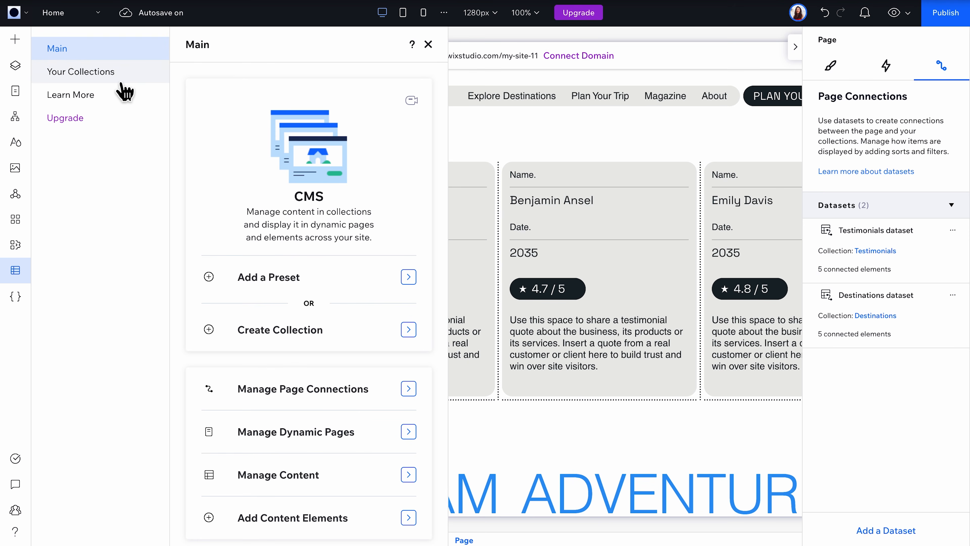
click(359, 471)
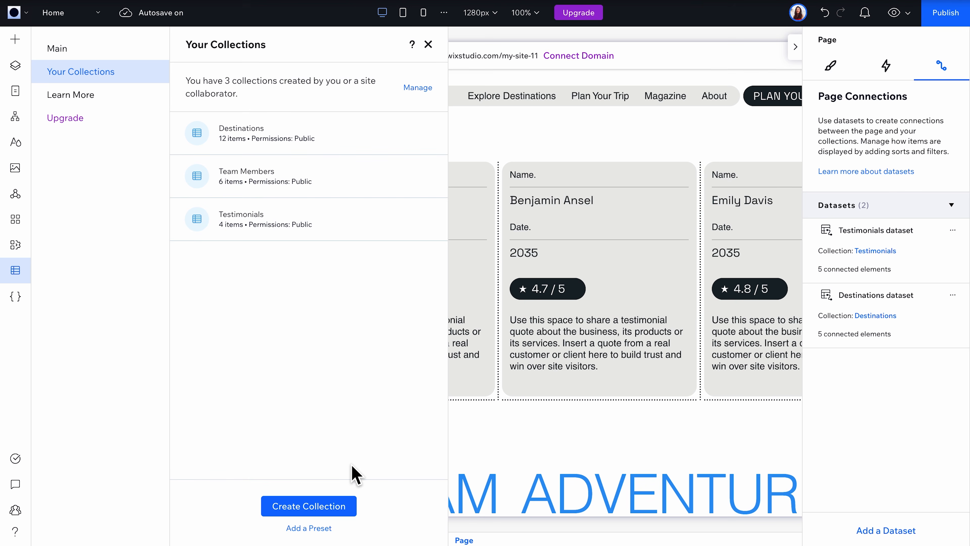
click(346, 158)
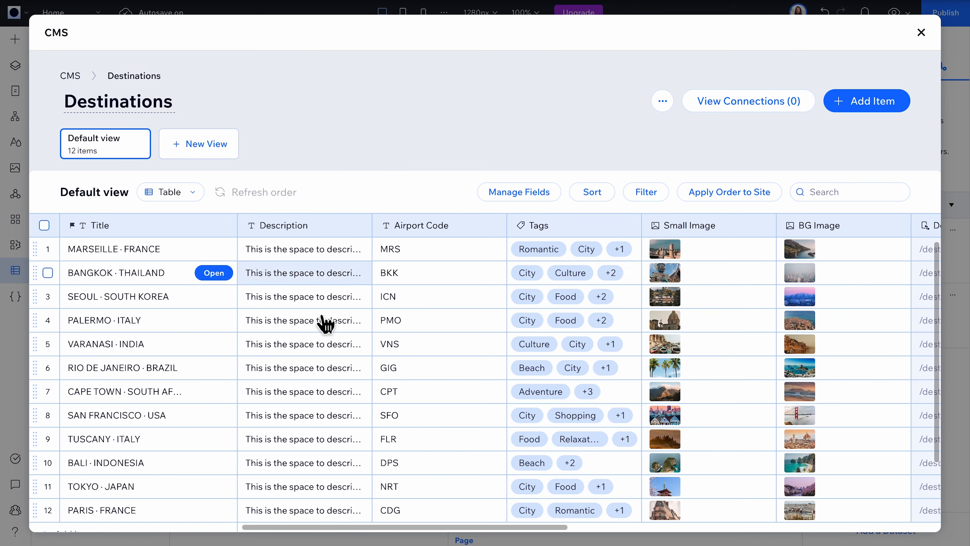
Step: Add a BEIJING · CHINA destination with a description, airport code PEK, City and Culture tags and both images, and close the collection
scroll(199, 439, down, 3)
click(149, 455)
text(BEIJING · CHINA)
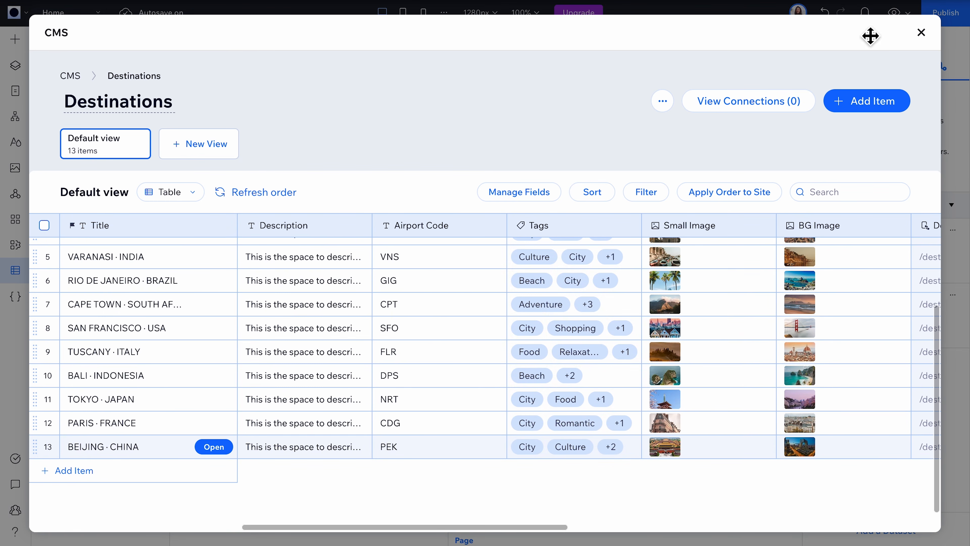
click(924, 35)
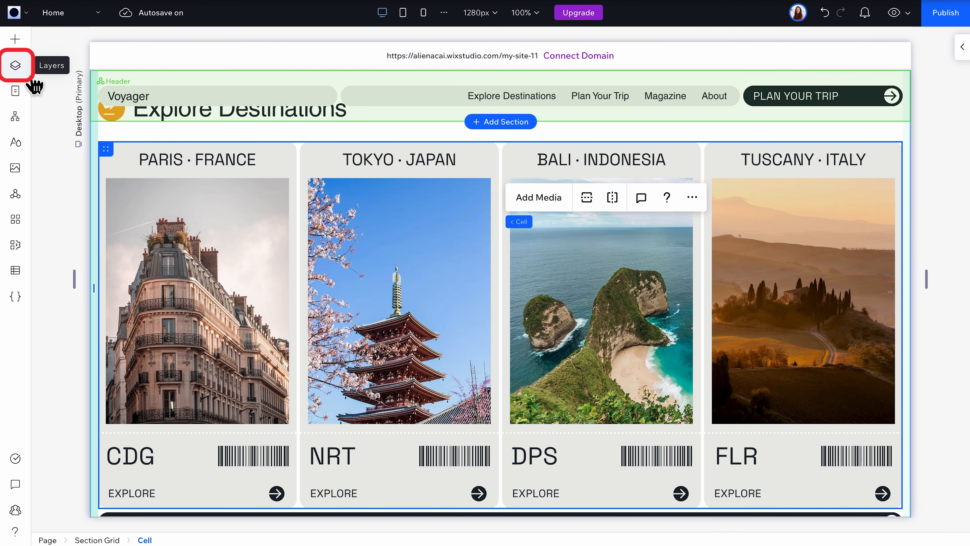
Step: Select the repeater of the Explore Destinations section in the page's layers and open its CMS connection
click(15, 65)
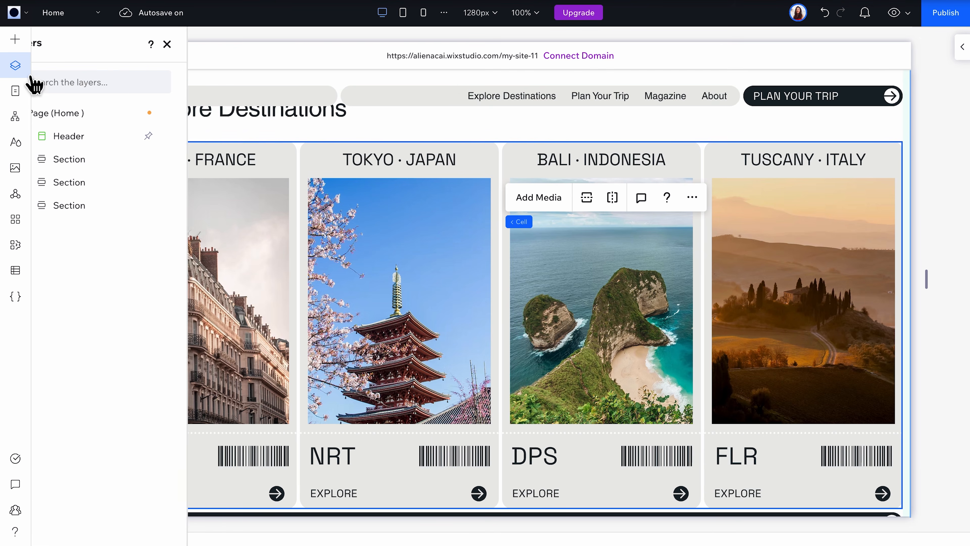
click(79, 343)
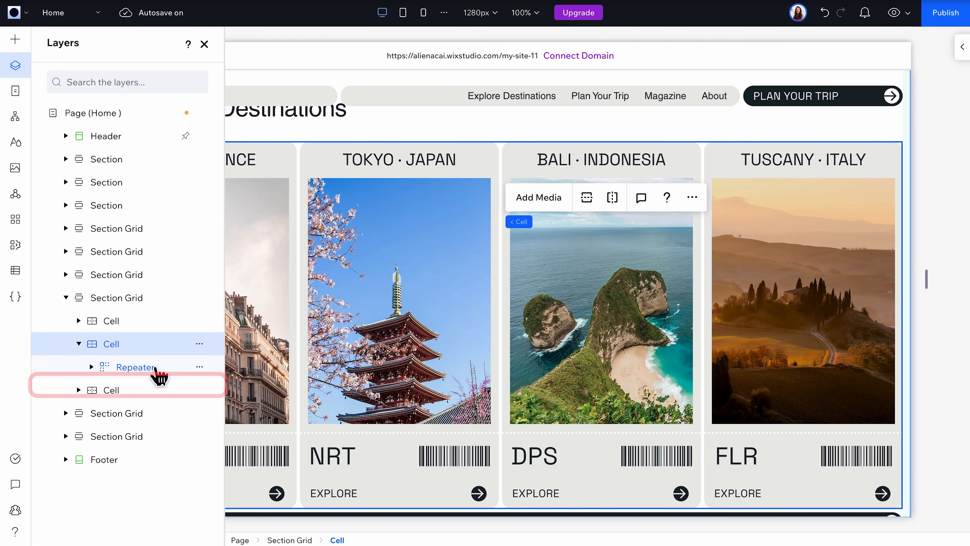
click(169, 367)
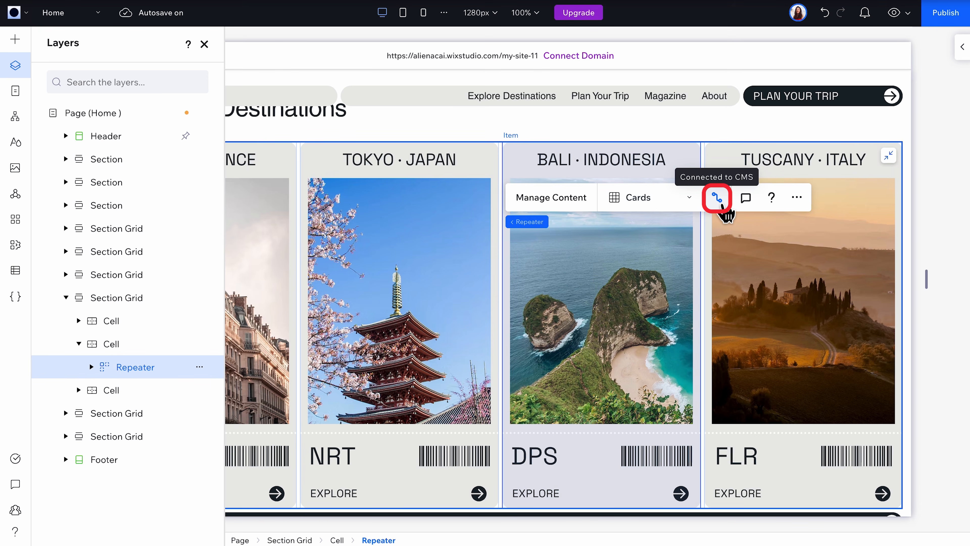
click(721, 206)
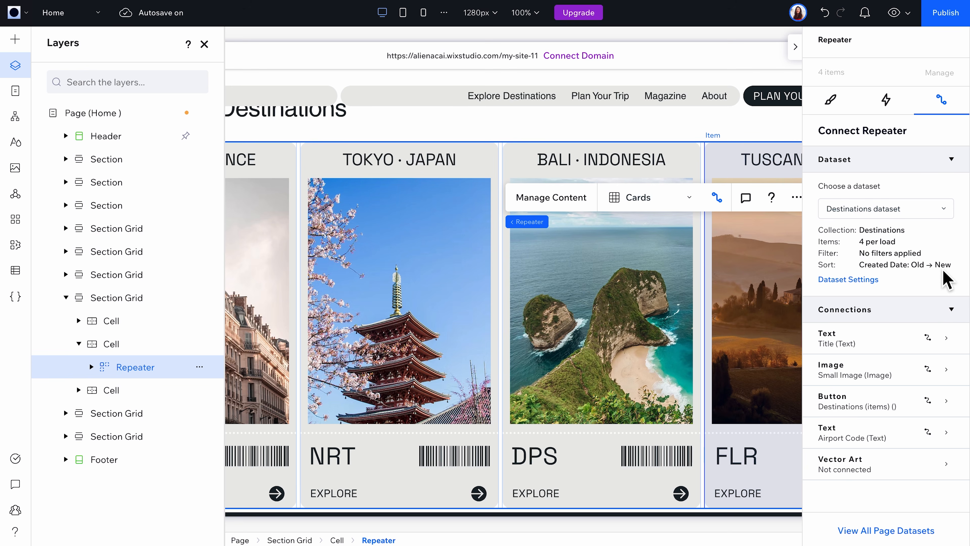
Step: Change the Destinations dataset's Created Date sort to New → Old
click(875, 290)
click(945, 436)
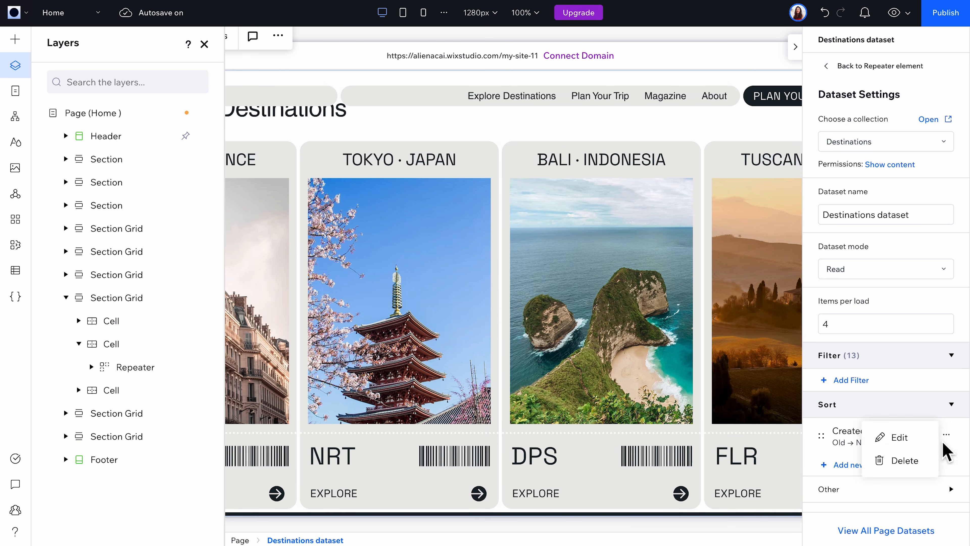
click(912, 437)
click(535, 304)
click(500, 341)
click(542, 343)
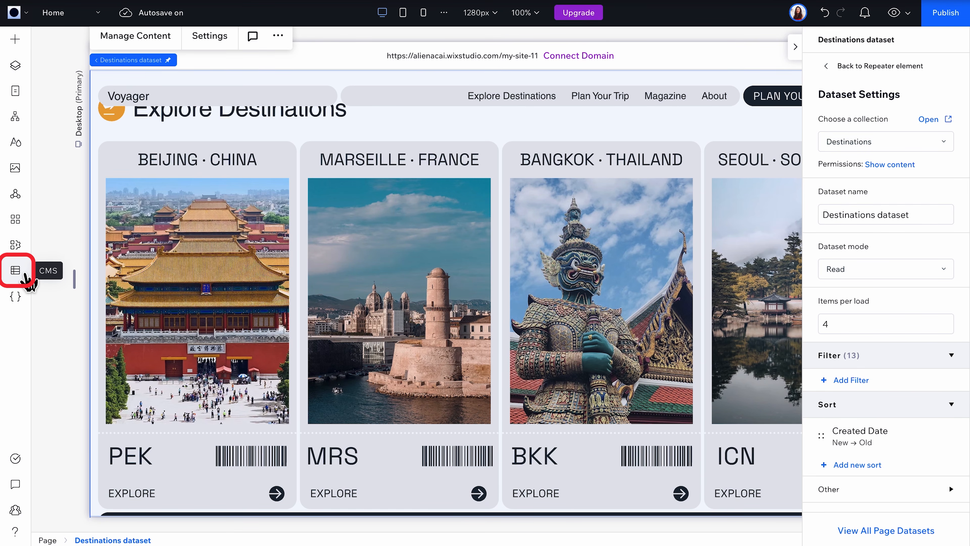
Step: Open the Testimonials collection from the site's CMS
click(15, 270)
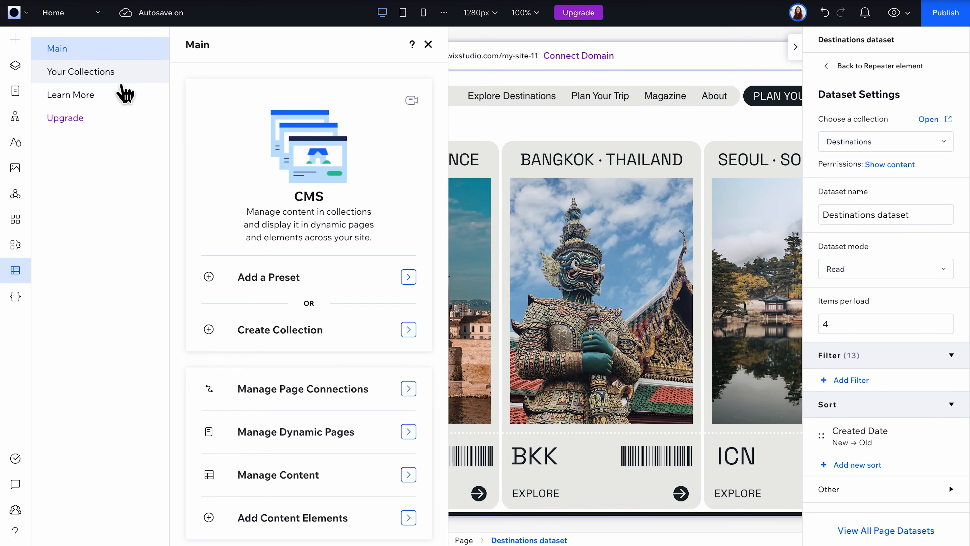
click(122, 82)
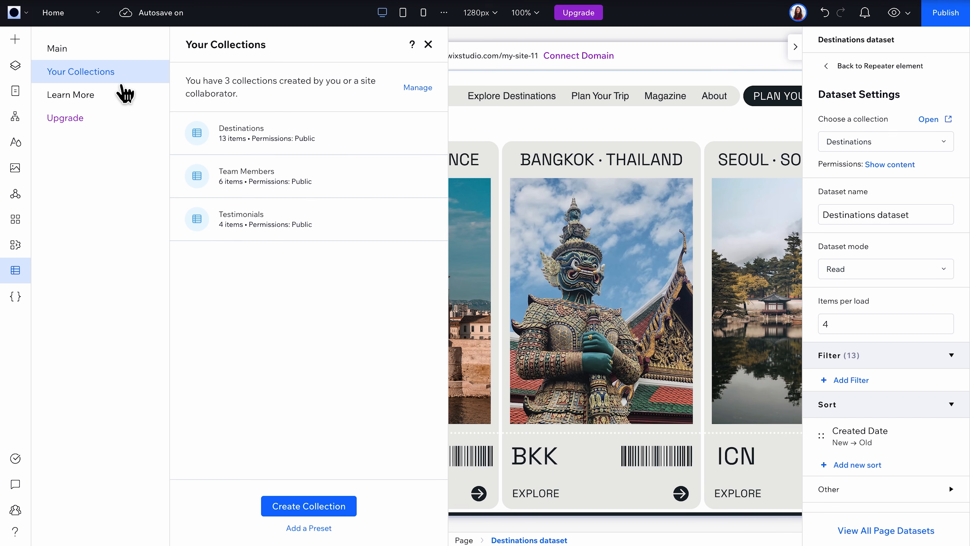
click(396, 233)
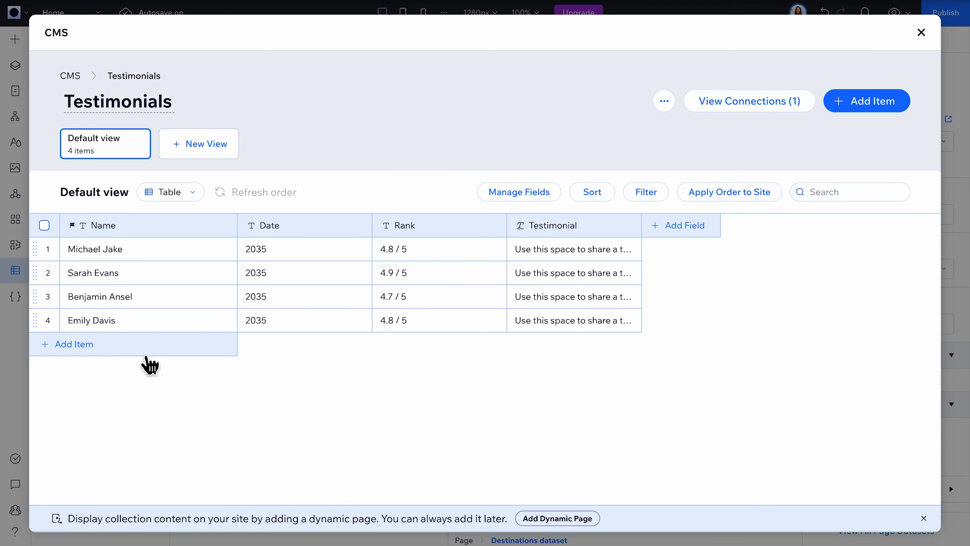
Step: Add a testimonial with the reviewer's name, date 2026, rank 5.0/5 and the placeholder testimonial text, and close the collection
click(79, 343)
click(275, 344)
text(2026)
click(439, 343)
text(5.0/5)
click(606, 343)
click(668, 343)
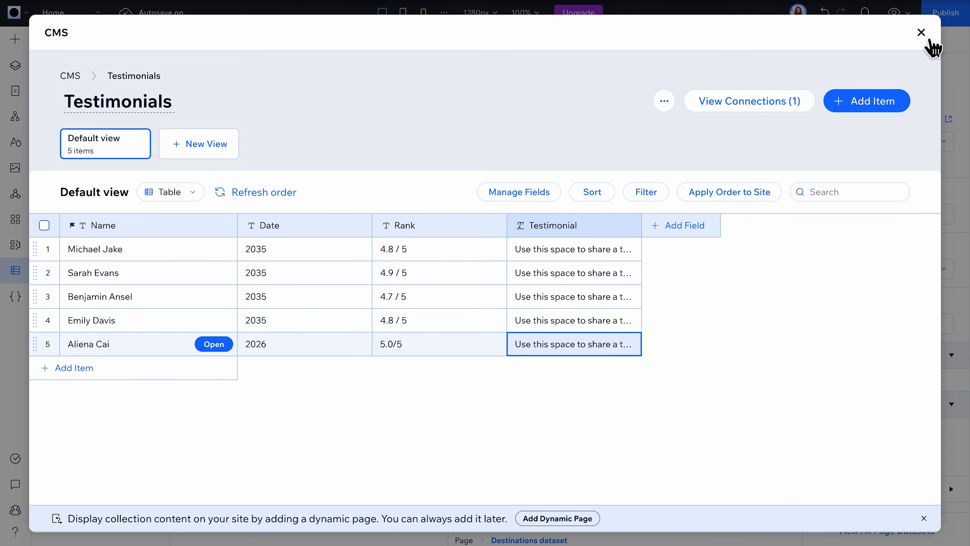
click(928, 39)
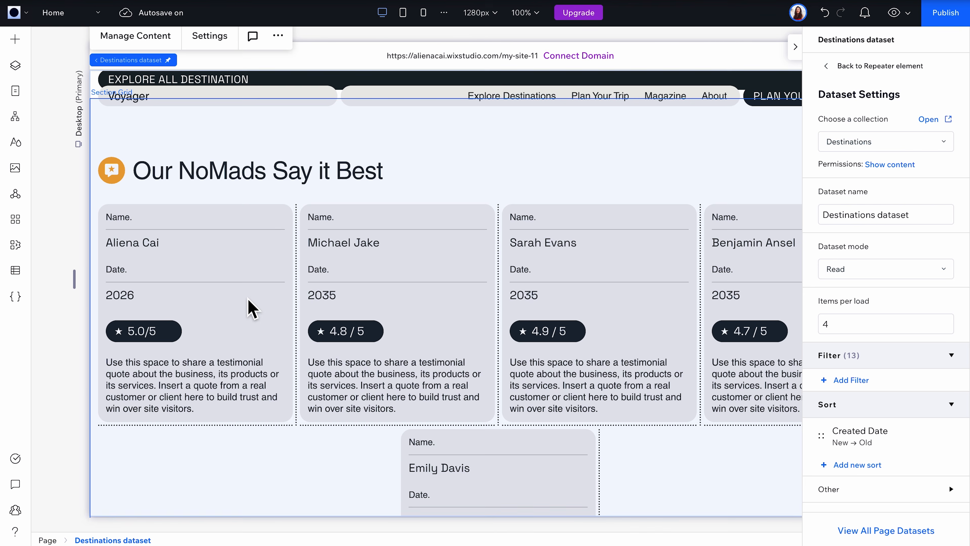
Step: Select the repeater of the Our NoMads Say it Best section in the page's layers
click(250, 308)
click(19, 75)
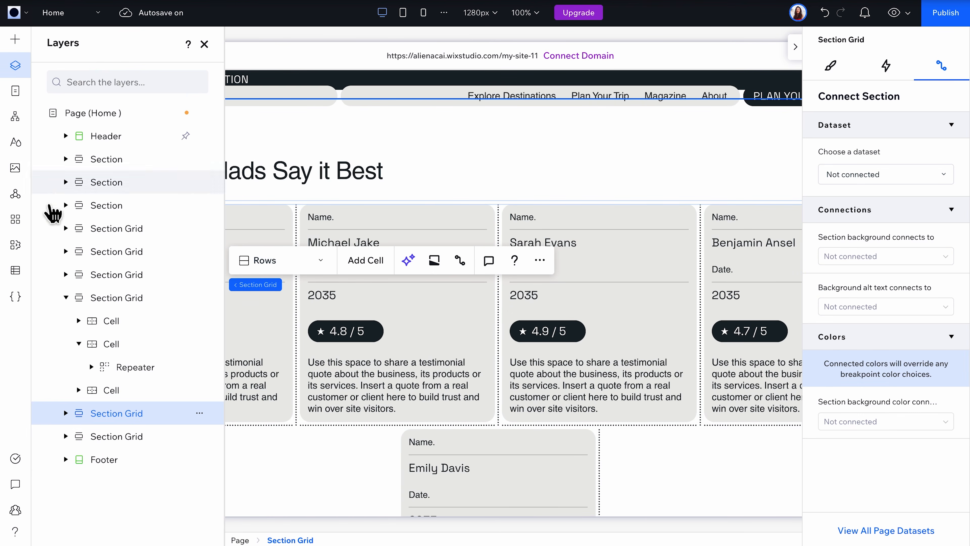
click(65, 413)
click(79, 436)
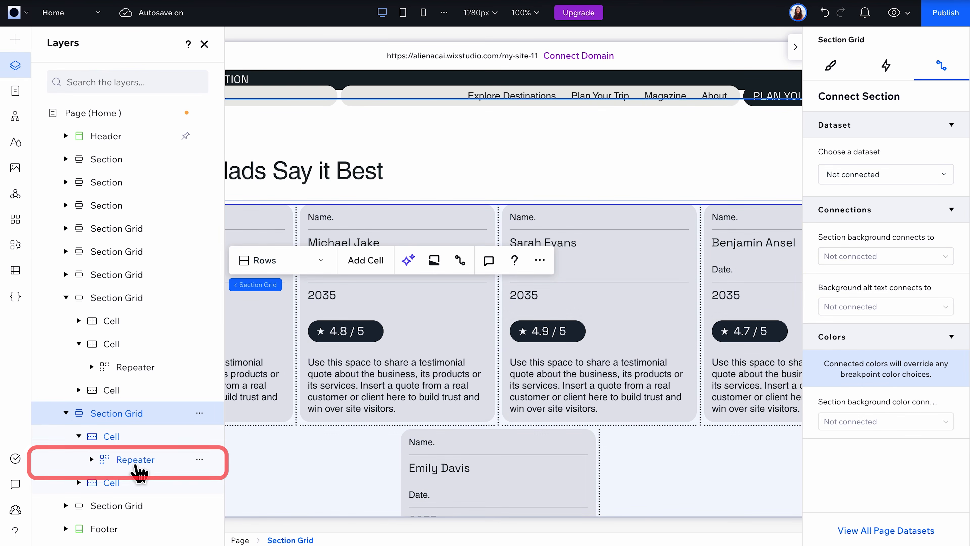
click(137, 463)
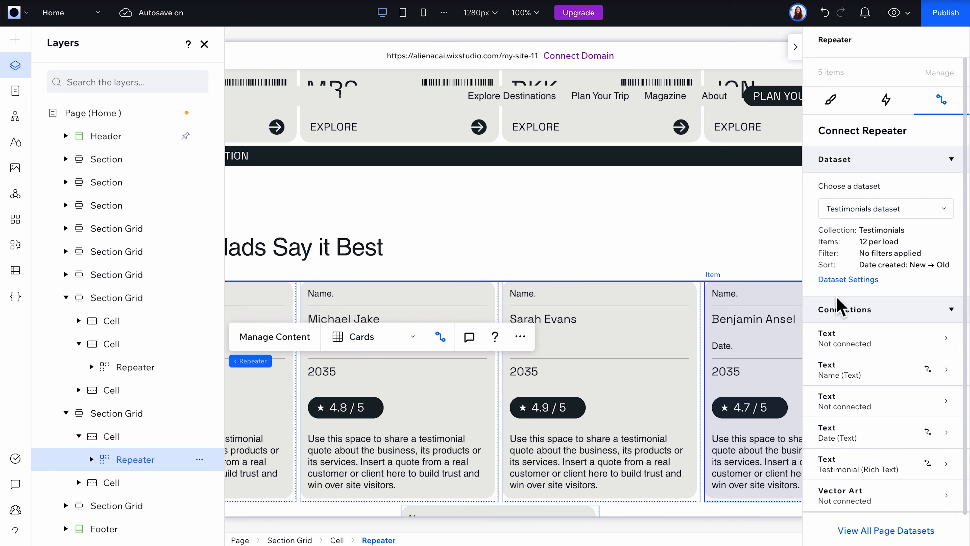
Step: Set the Testimonials dataset to load 4 items at a time
click(859, 290)
click(847, 329)
double_click(845, 329)
text(4)
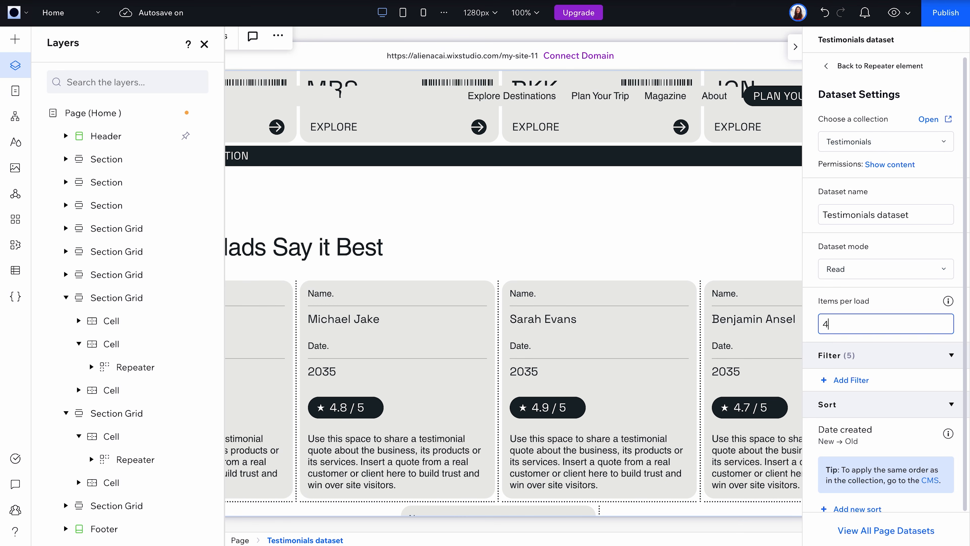
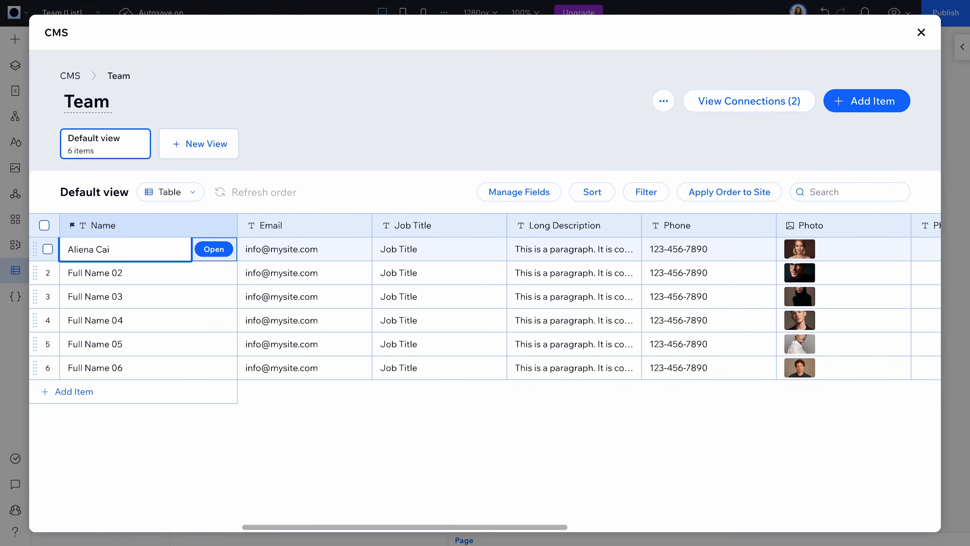
Step: Give the first team member the job title Founder & Product Design Lead and a new photo, and close the Team collection
key(Tab)
key(Tab)
text(Founder & Product Design Lead)
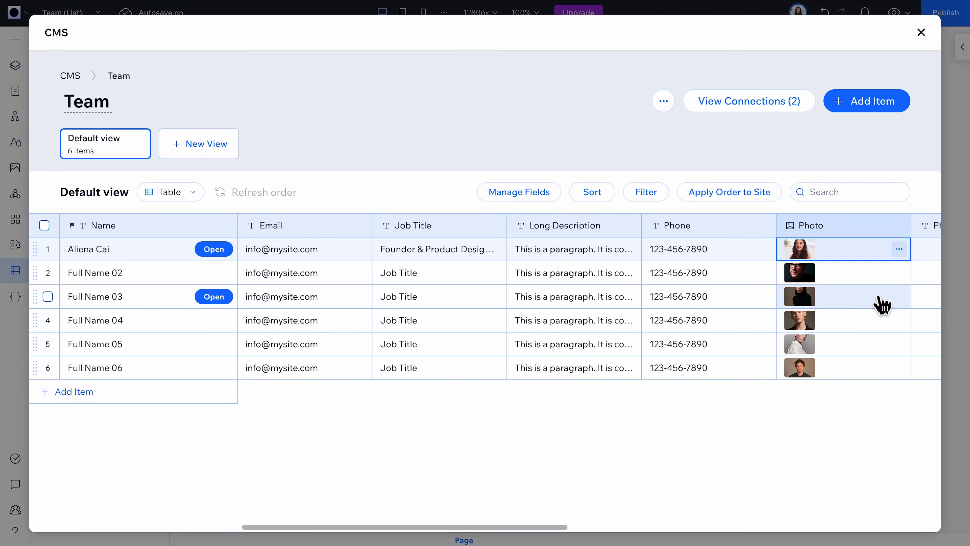
click(922, 32)
scroll(397, 197, down, 1)
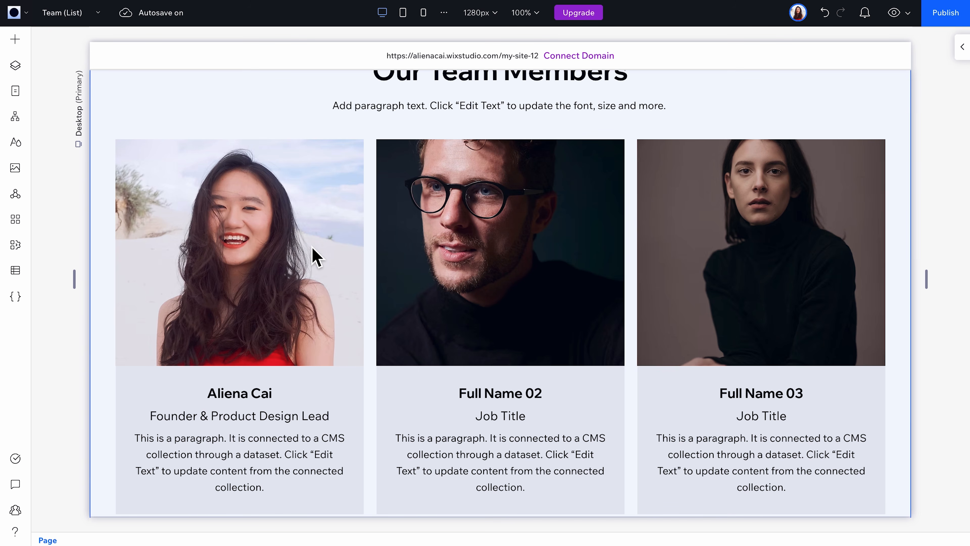
Step: Open the Team (Item) dynamic page and examine the layout of its details cell and text elements
click(14, 91)
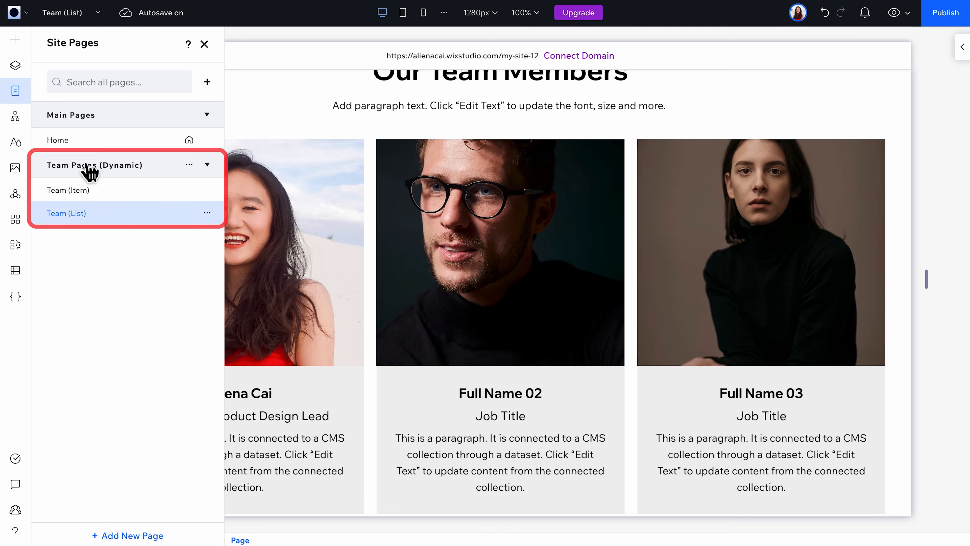
click(132, 191)
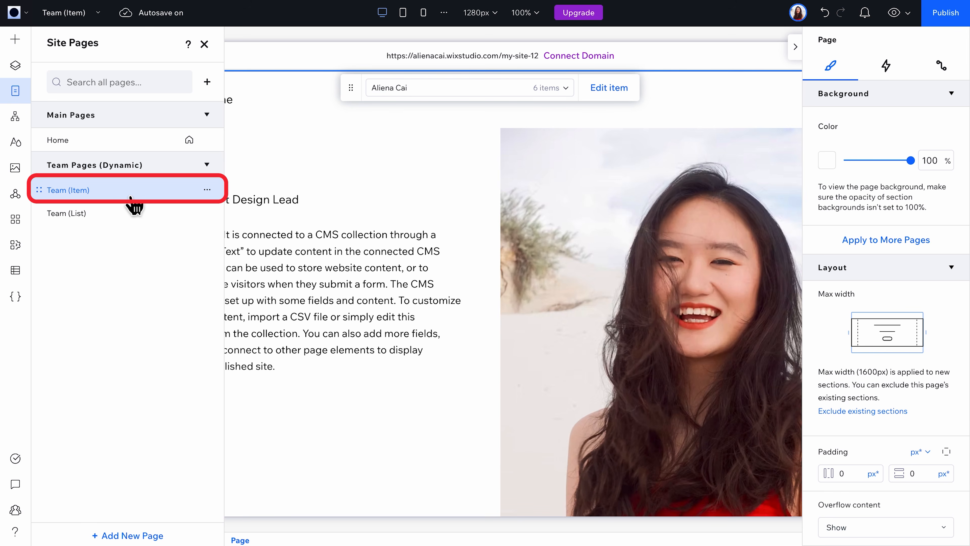
click(337, 270)
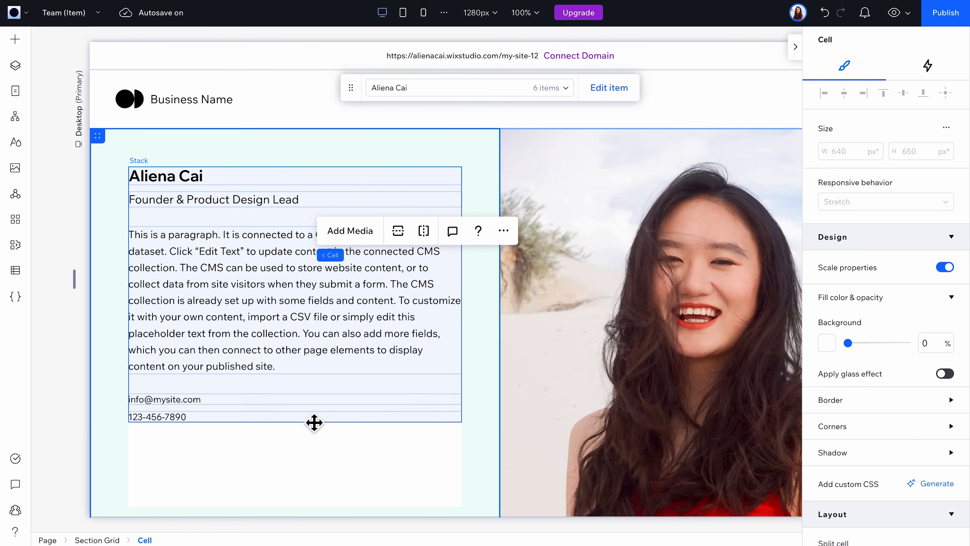
click(297, 310)
click(488, 286)
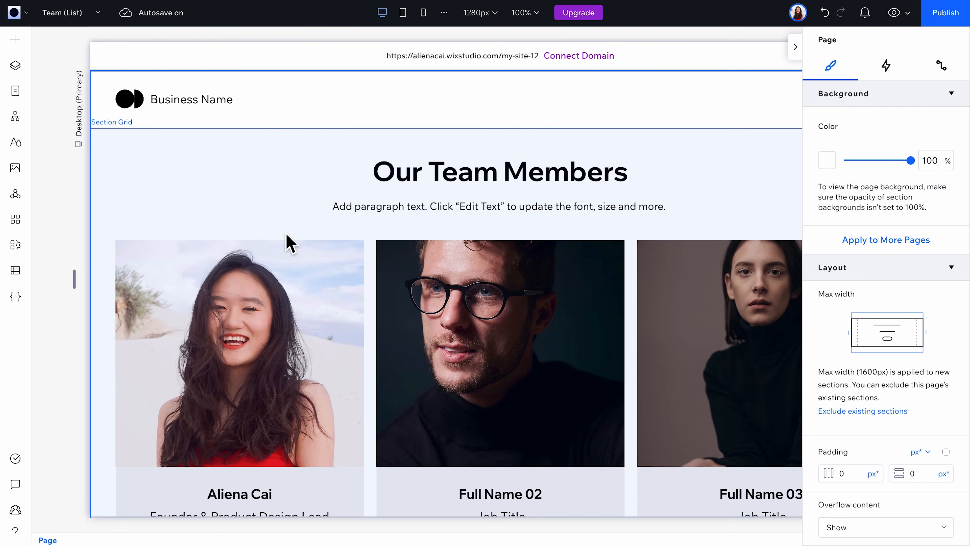
Step: Preview the Team (List) page and open the second team member's item page
scroll(287, 242, down, 7)
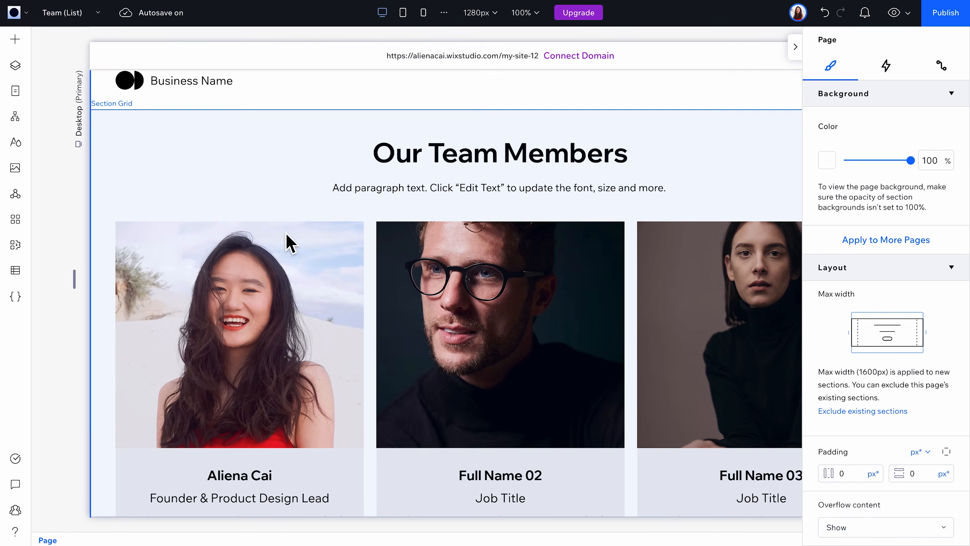
scroll(288, 241, down, 2)
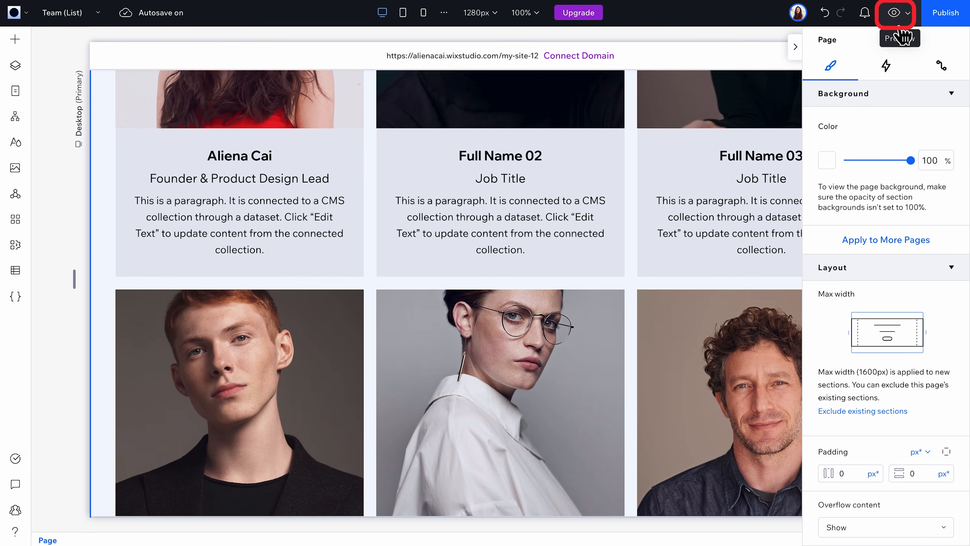
click(895, 16)
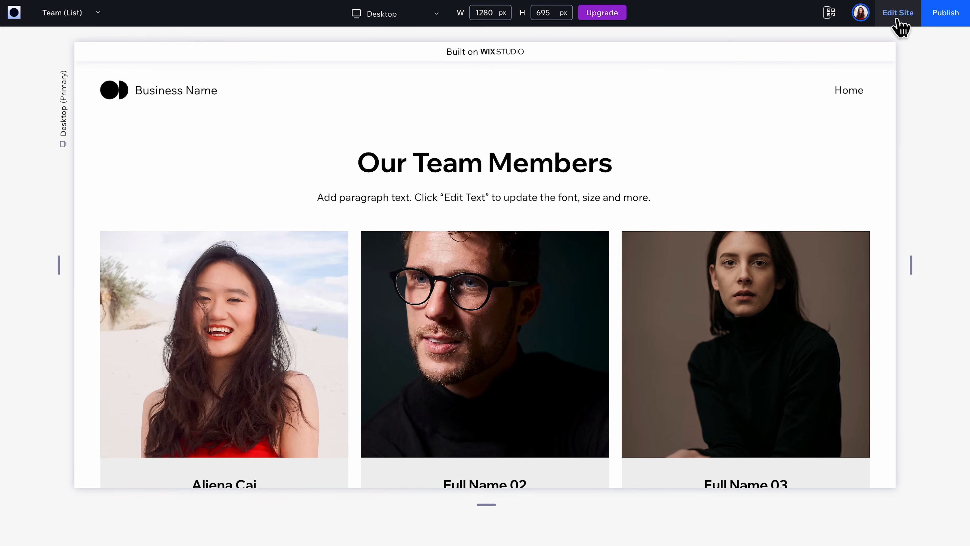
scroll(540, 292, down, 2)
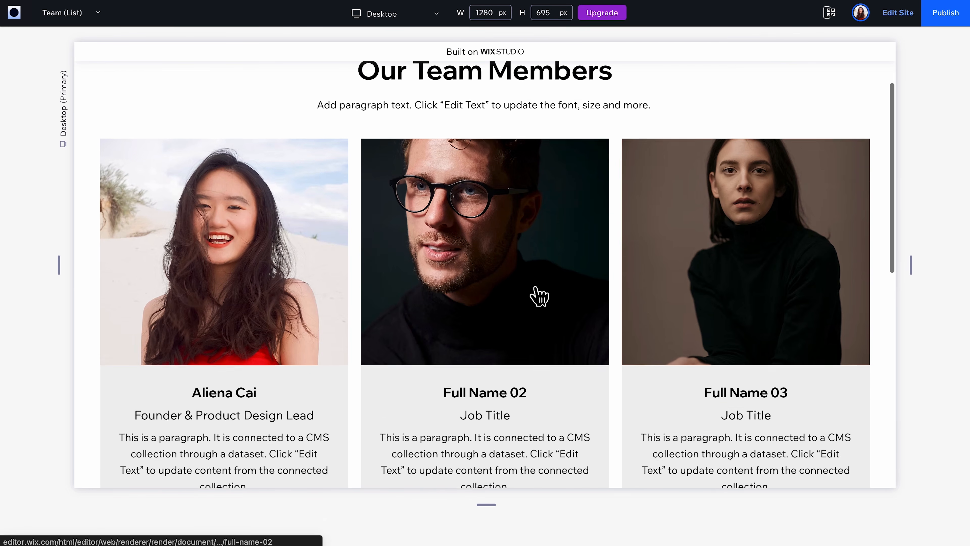
click(540, 297)
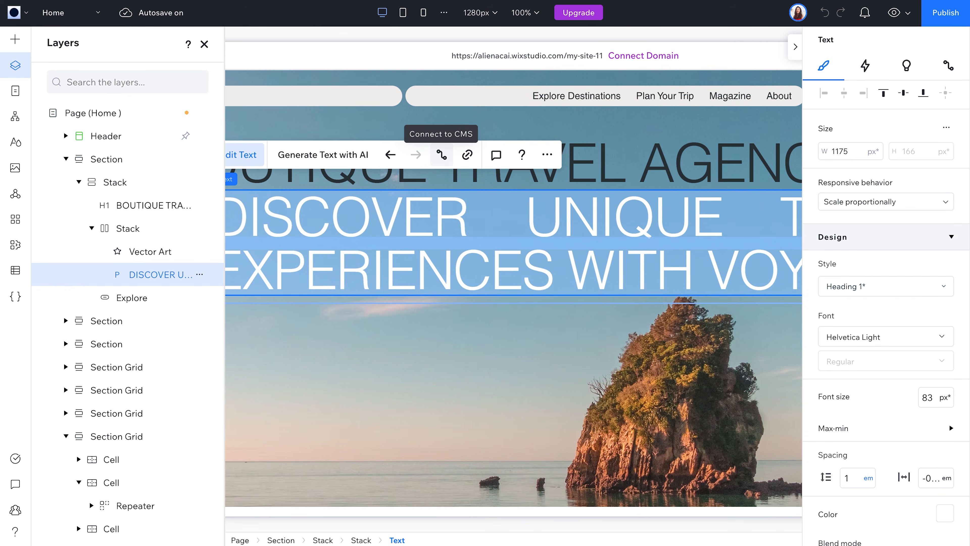
click(89, 502)
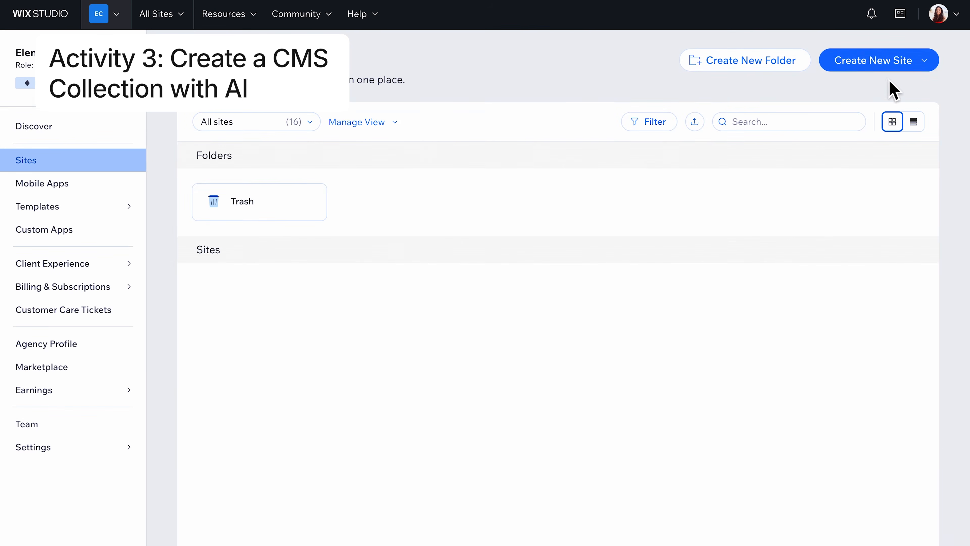
Step: Create a new site from a Studio template by searching for NGO and editing the United for a Sustainable Future design
click(920, 64)
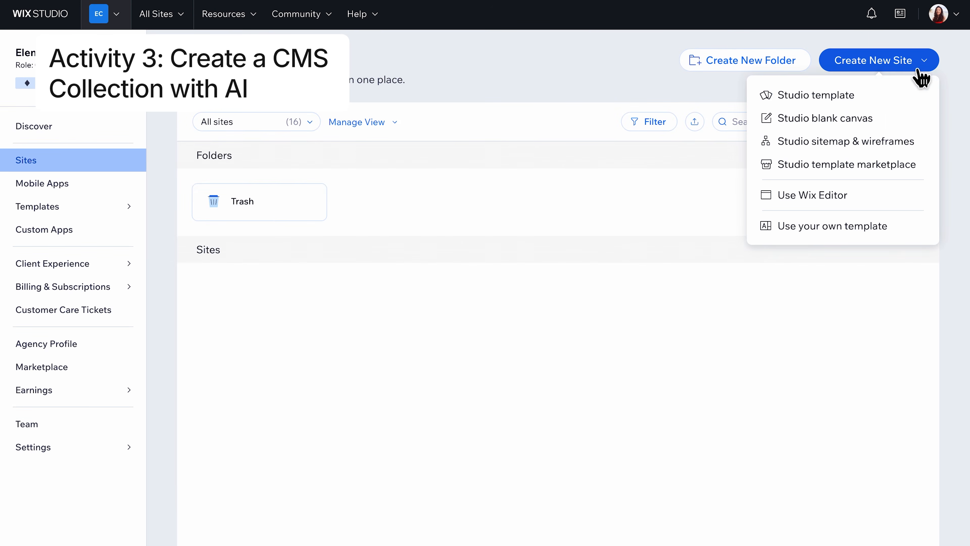
click(867, 100)
click(659, 128)
text(NGO)
key(Return)
scroll(589, 336, down, 3)
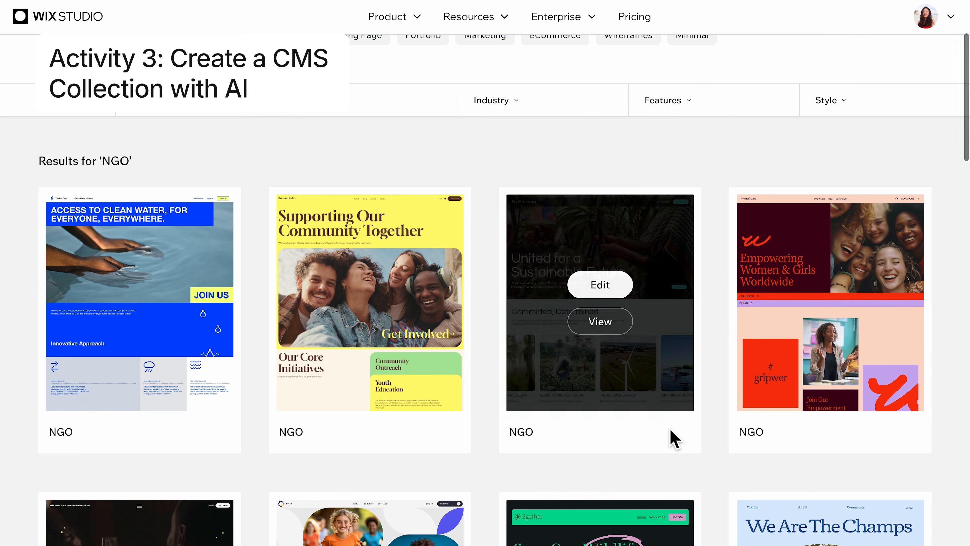
click(611, 293)
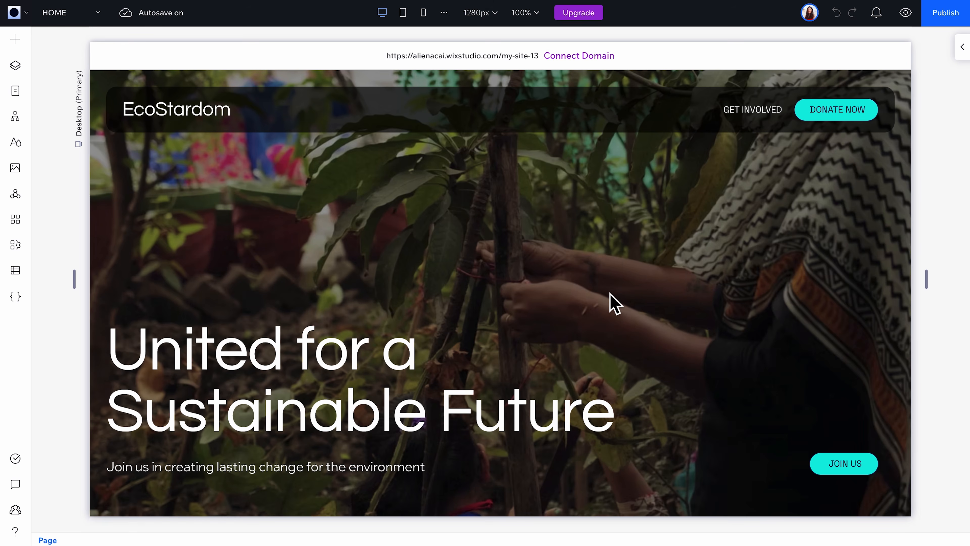
Step: Start a new CMS collection by adding content, using the Create with AI option
scroll(591, 342, down, 10)
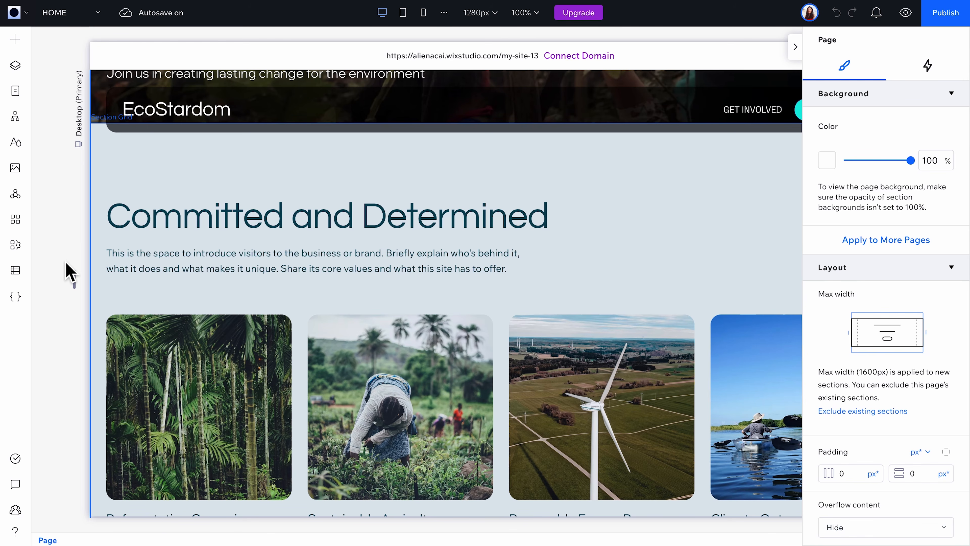
click(17, 277)
click(127, 351)
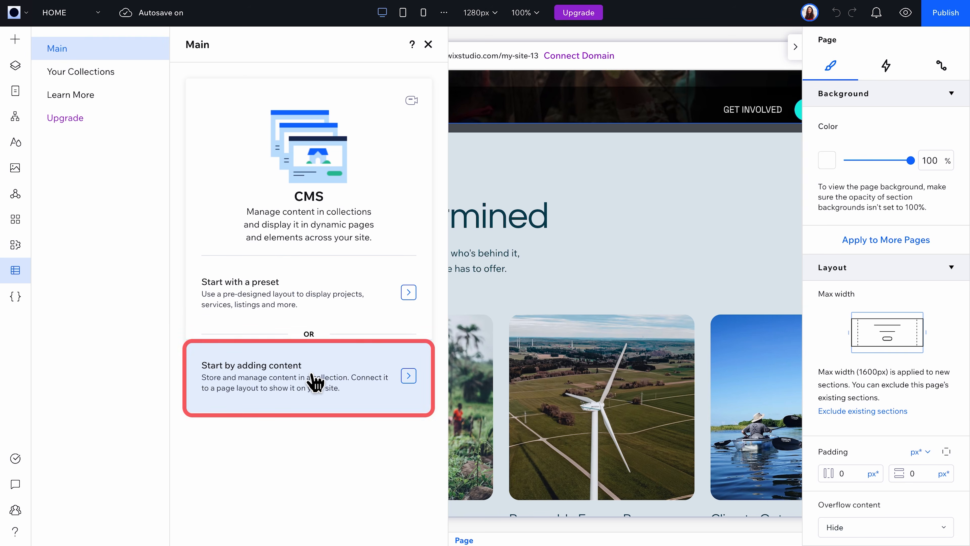
click(315, 382)
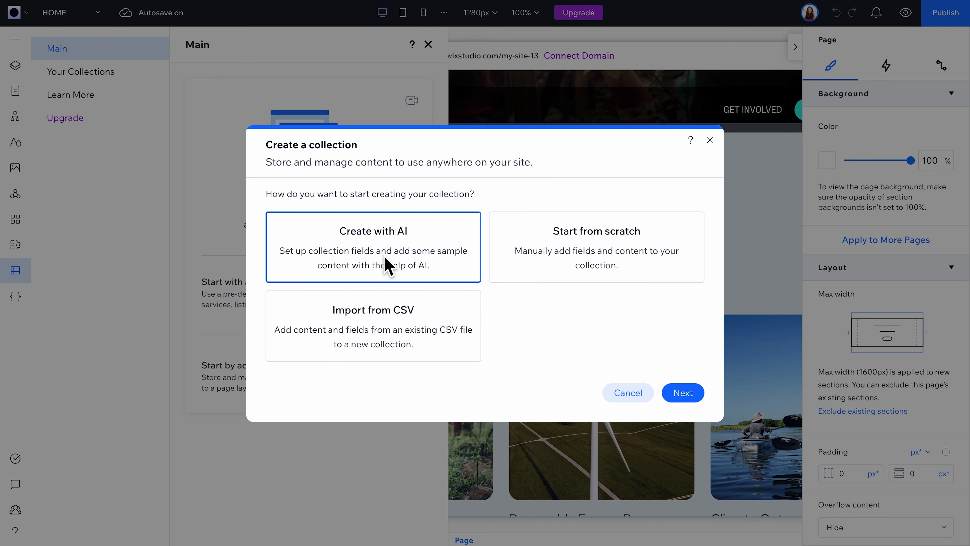
click(685, 395)
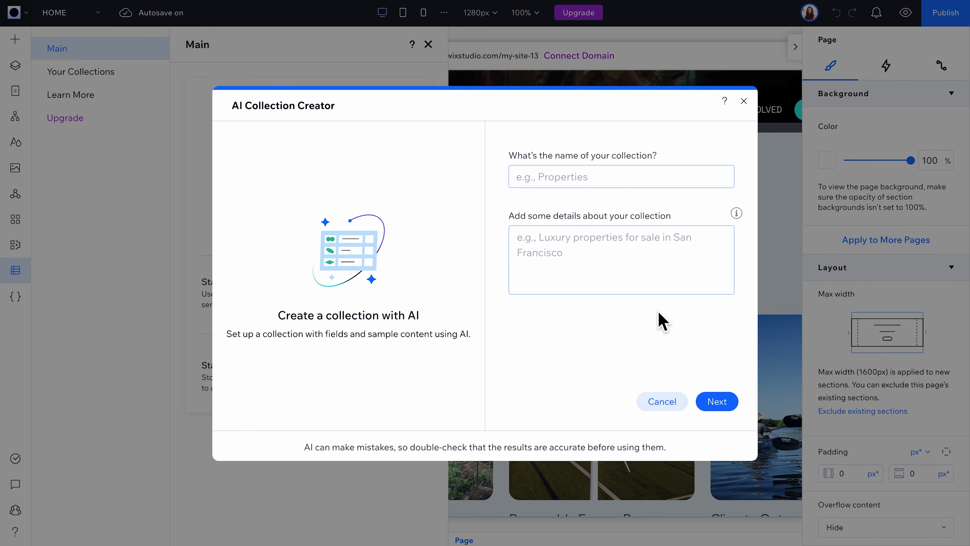
Step: Name the collection Sustainability Blogs and Articles and describe it as "a series of blogs and articles about sustainability research"
click(594, 186)
text(Sustainability Blogs and Articles)
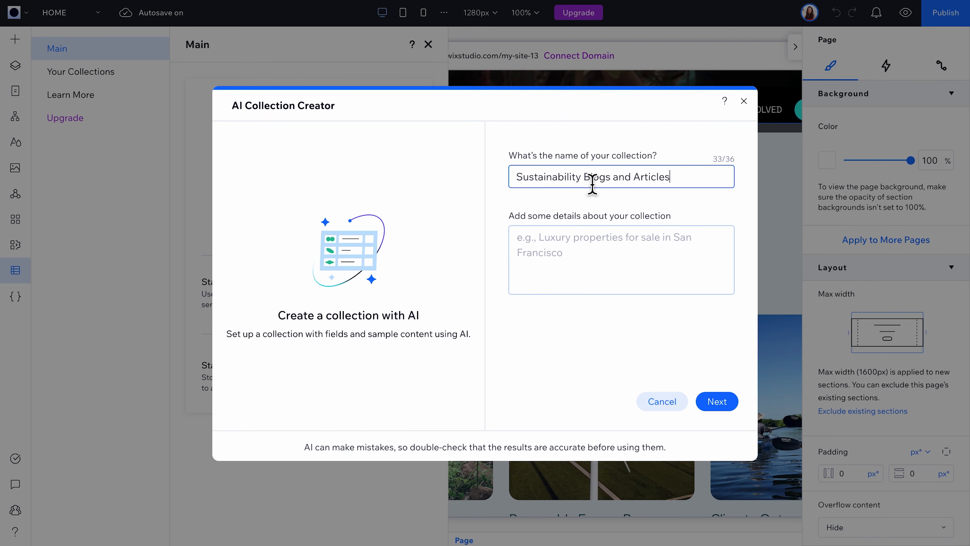
click(588, 255)
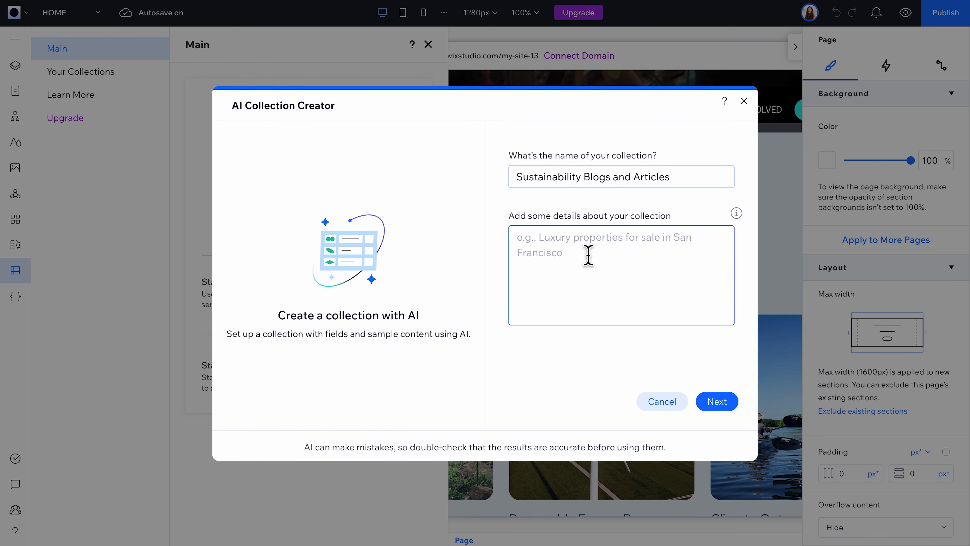
text(a series of blogs and articles about sustain)
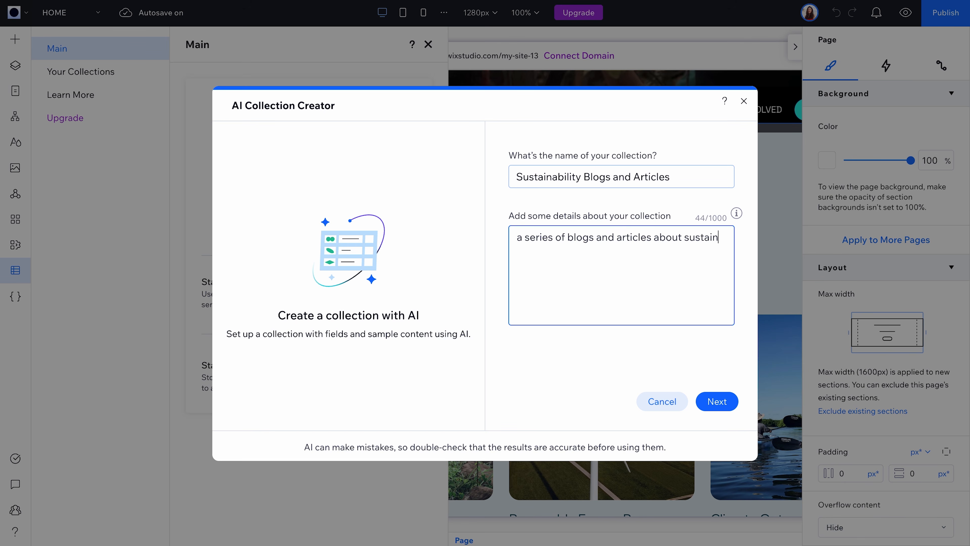
text(ability research)
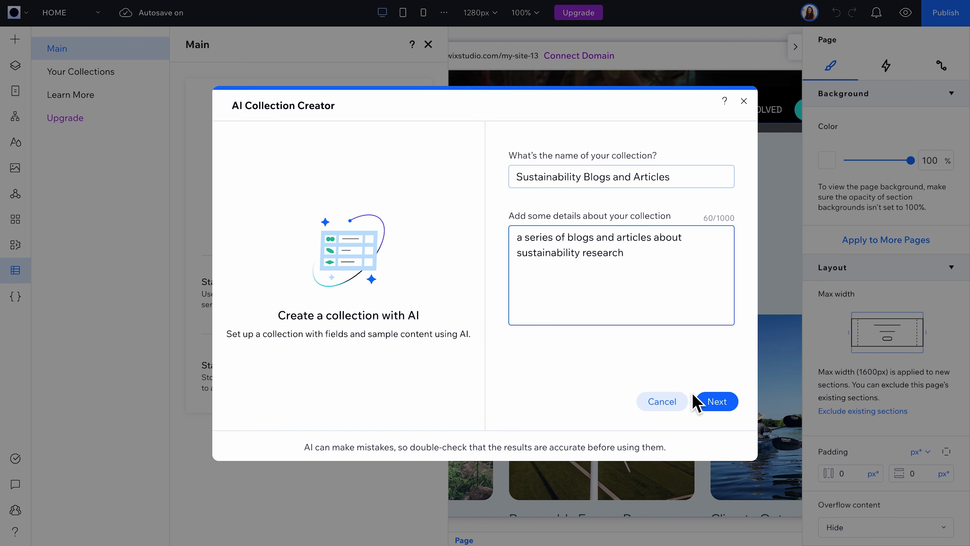
click(718, 402)
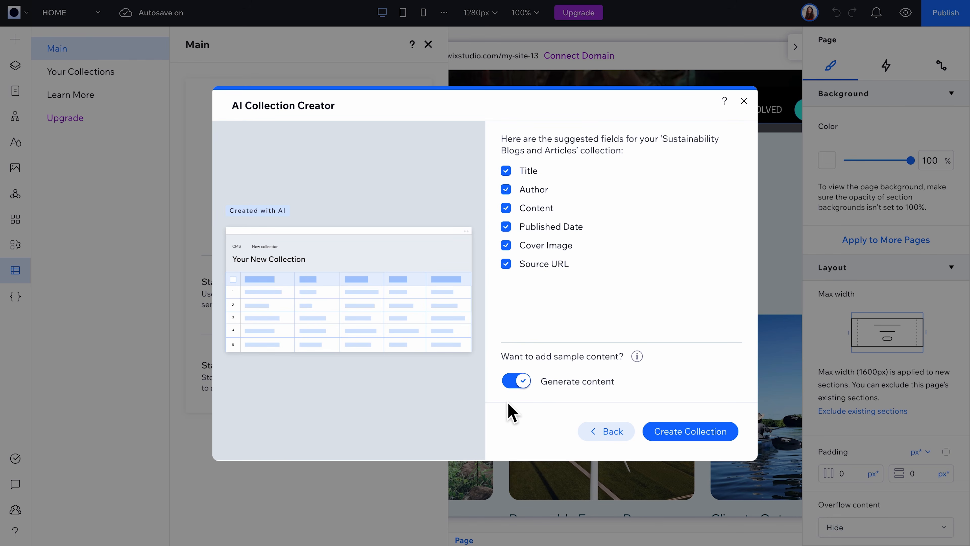
Step: Create the collection with all suggested fields and generated sample content, review its columns, and close it
click(693, 439)
scroll(627, 361, right, 5)
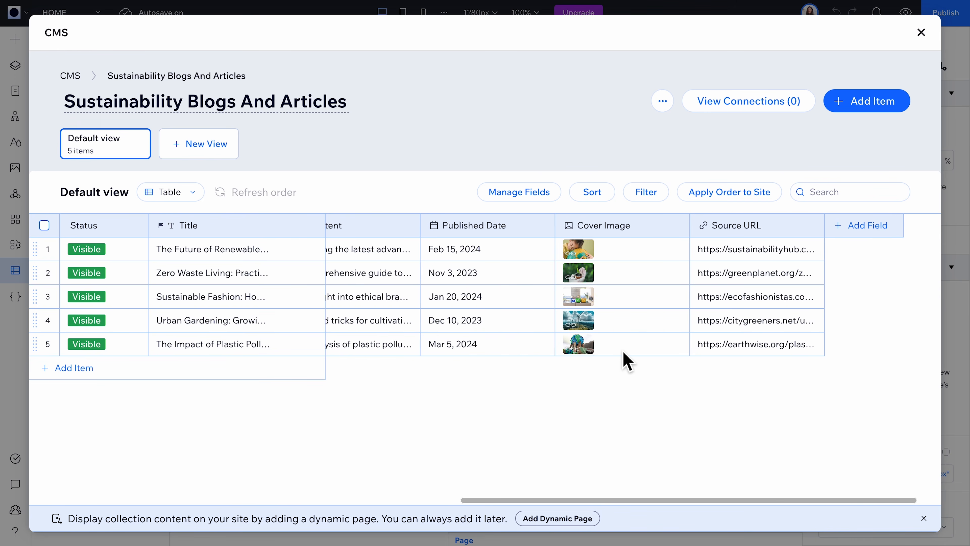
scroll(627, 361, left, 5)
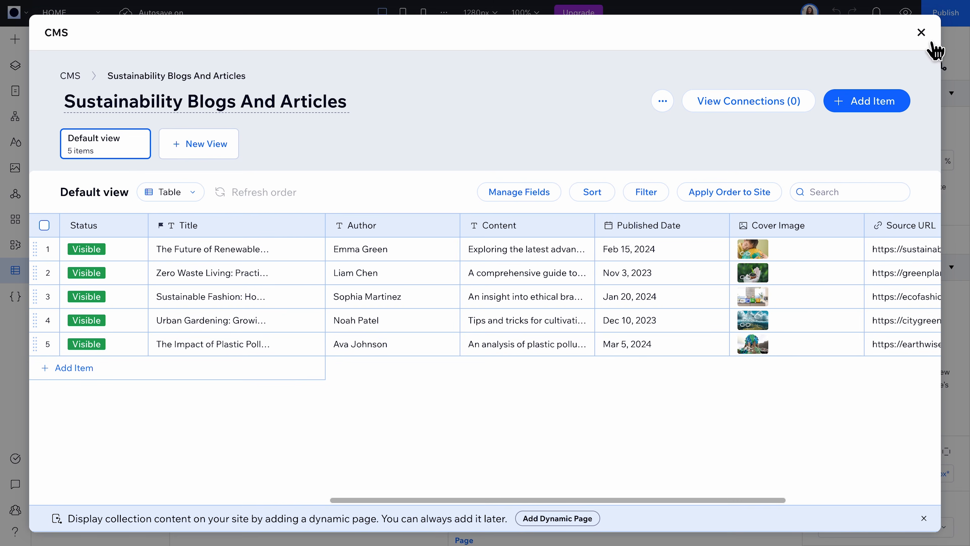
click(921, 32)
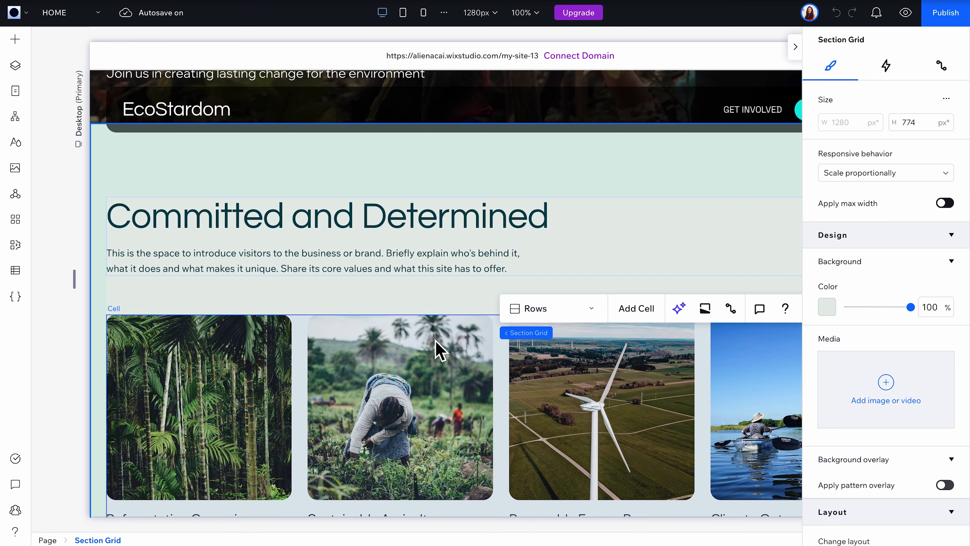
Step: Select the Pro Gallery in the About section and add a dataset for the Sustainability Blogs And Articles collection
click(440, 346)
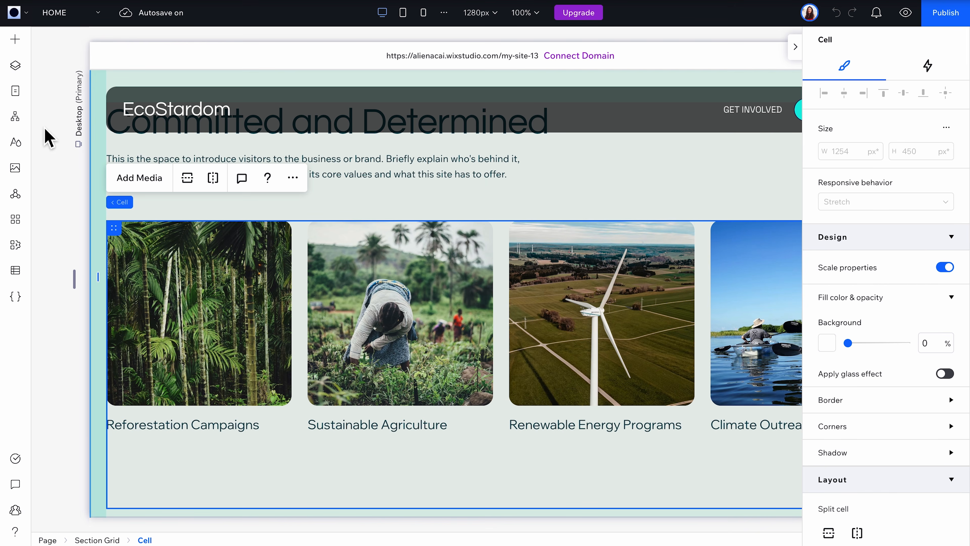
click(16, 65)
click(149, 230)
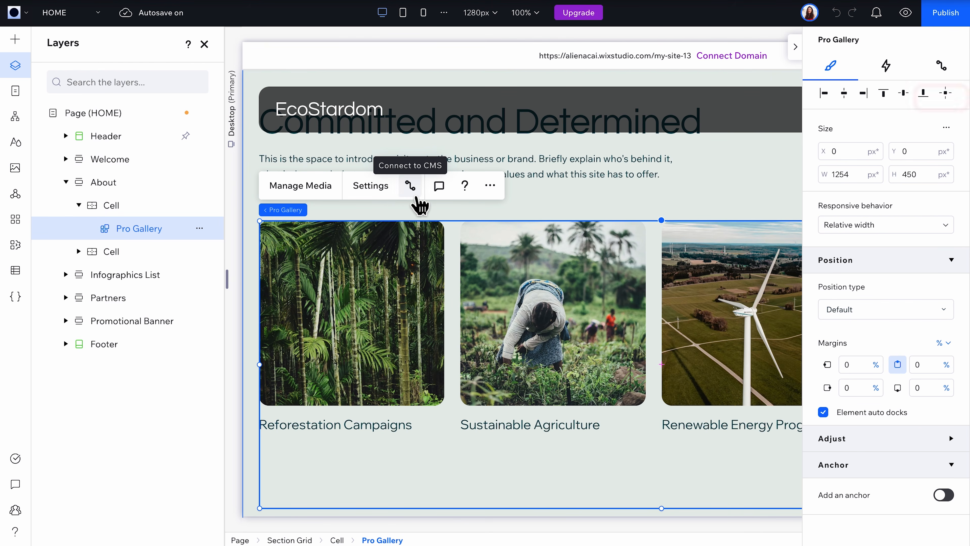
click(943, 69)
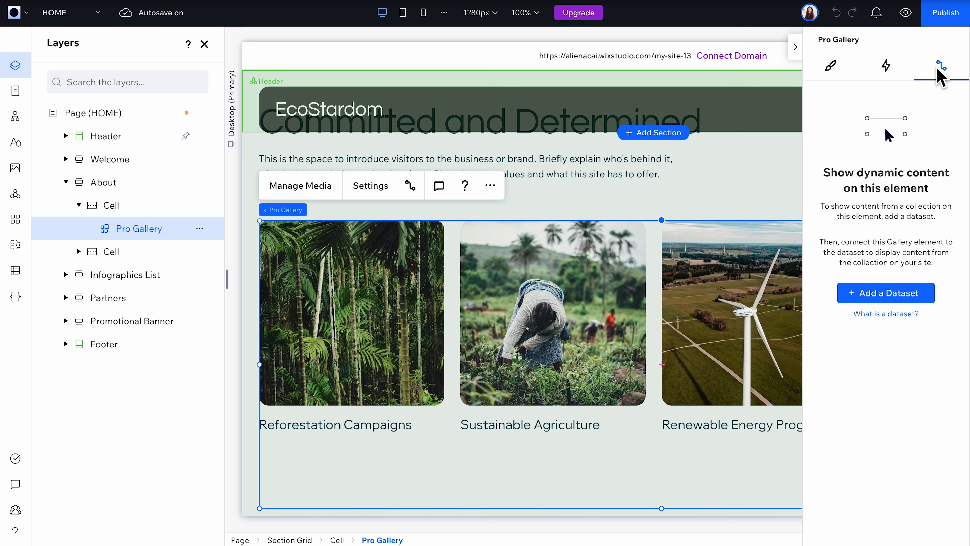
click(882, 298)
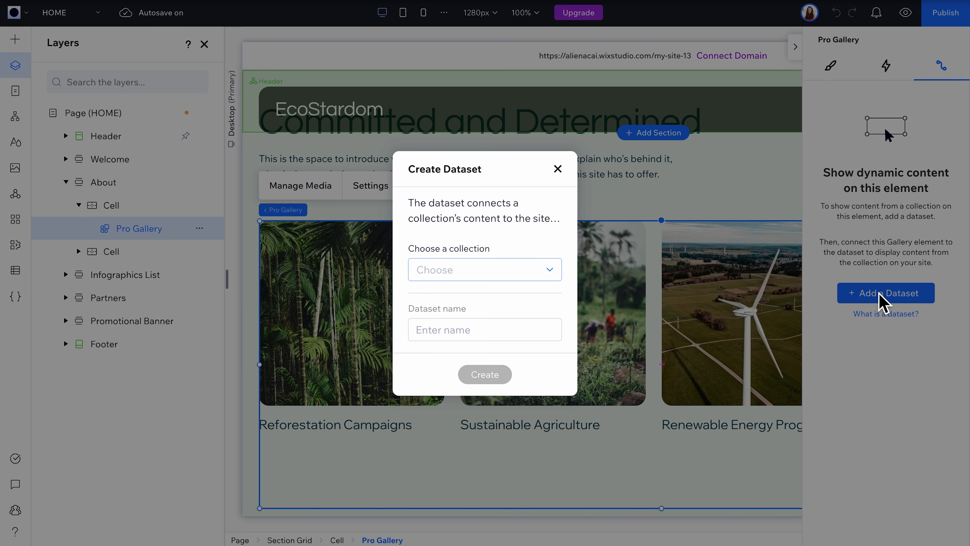
click(497, 272)
click(506, 323)
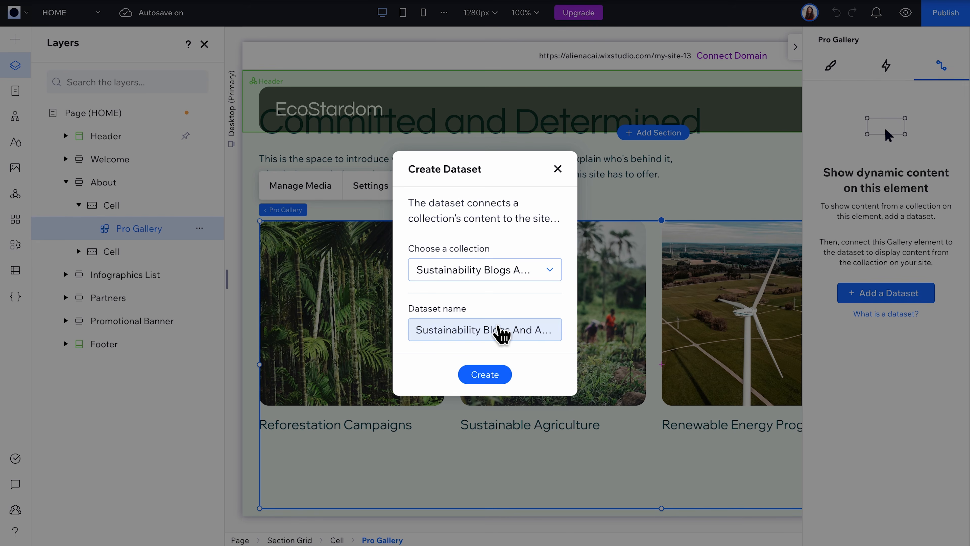
click(497, 378)
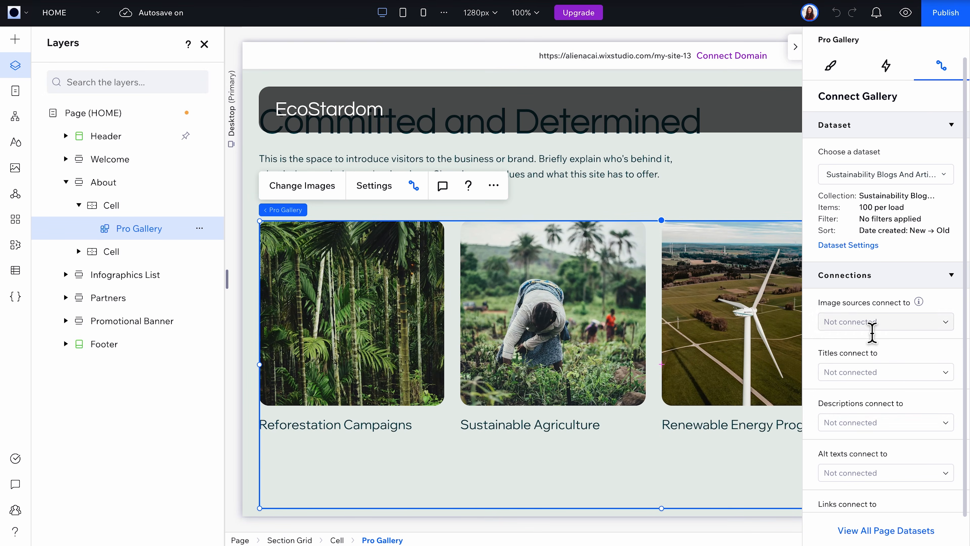
Step: Connect the gallery's image sources to Cover Image, titles to Title and descriptions to Author, and check the options for its links
click(872, 322)
click(878, 361)
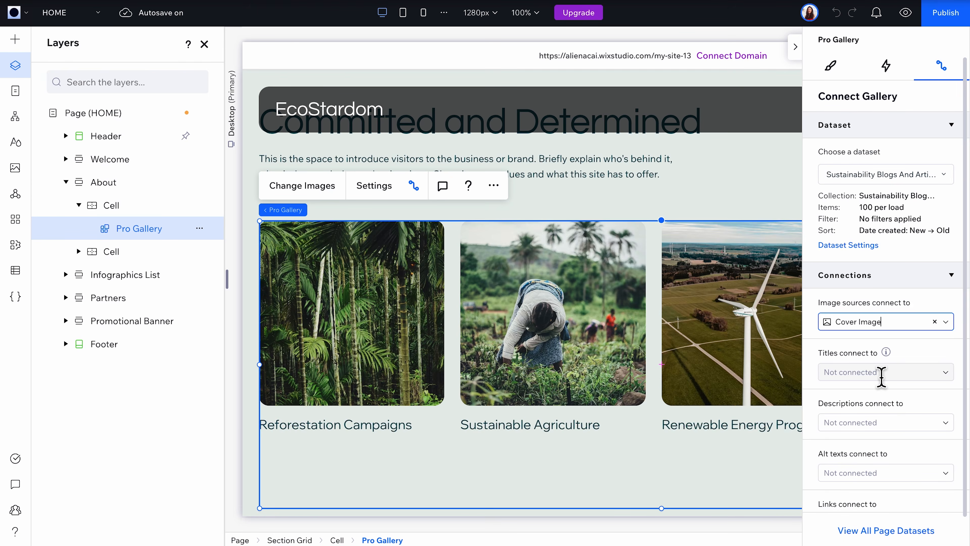
click(881, 372)
click(878, 408)
click(877, 421)
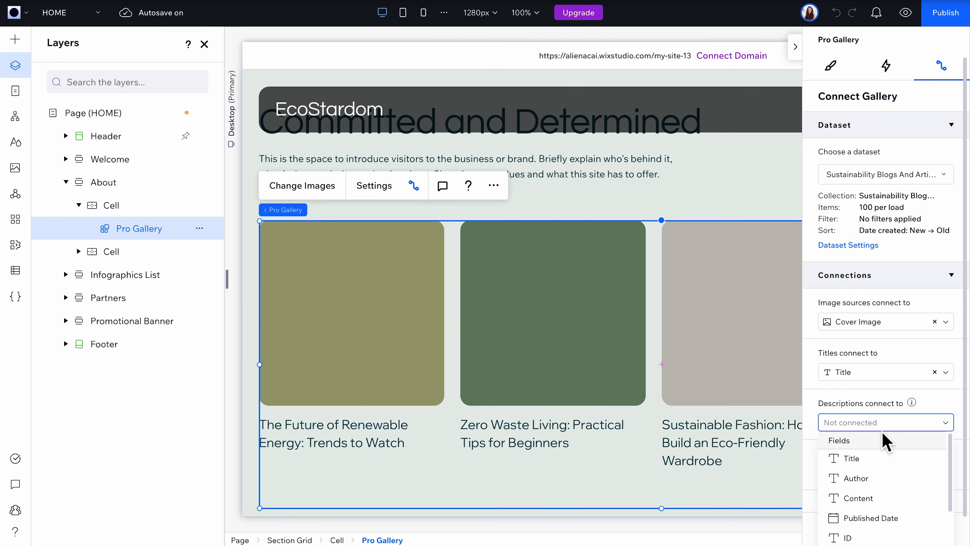
click(882, 483)
scroll(878, 485, down, 1)
click(885, 495)
scroll(888, 499, down, 3)
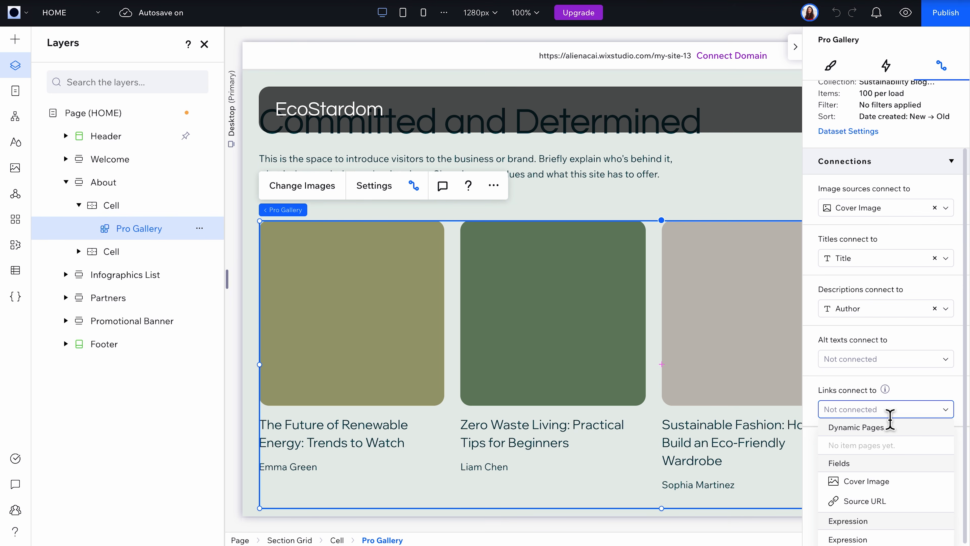
Step: Add a dynamic item page to the site for the Sustainability Blogs And Articles collection
click(30, 278)
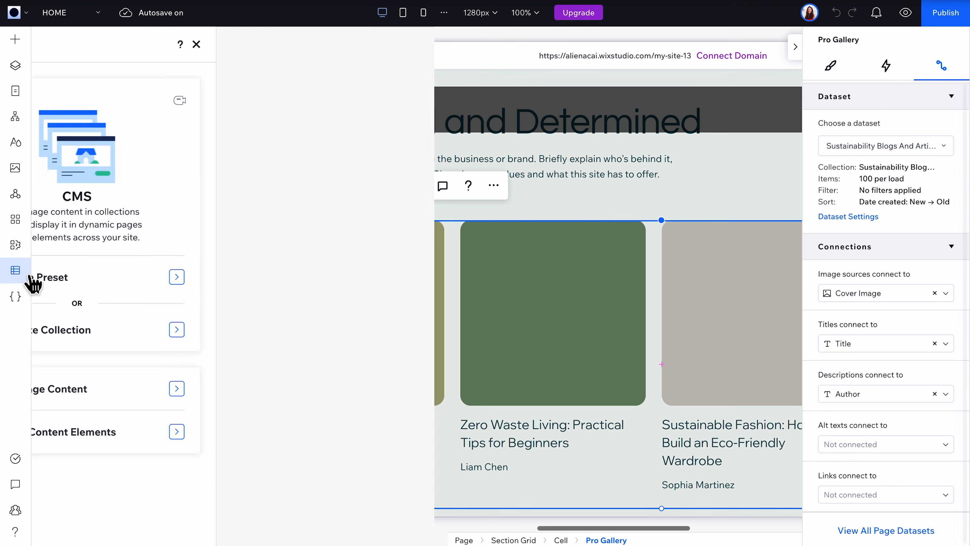
click(122, 75)
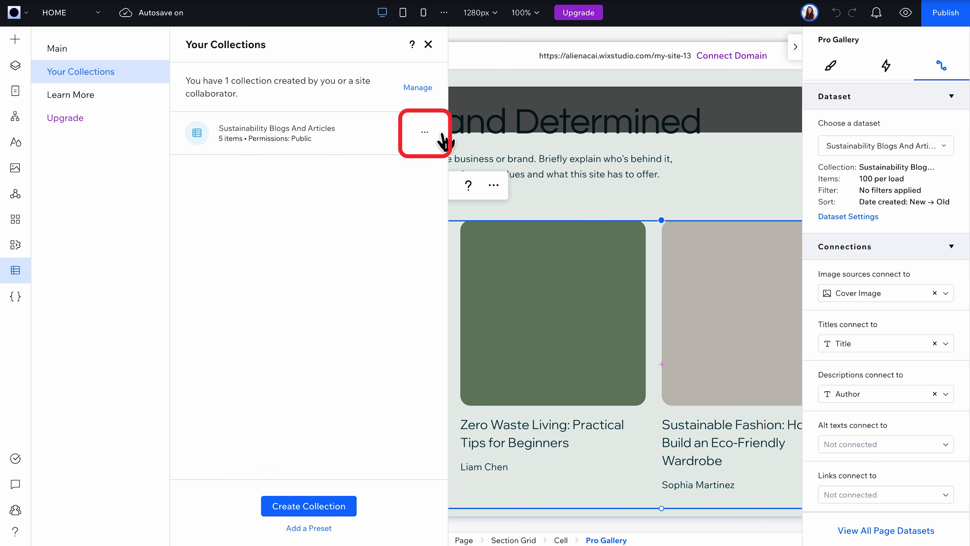
click(425, 133)
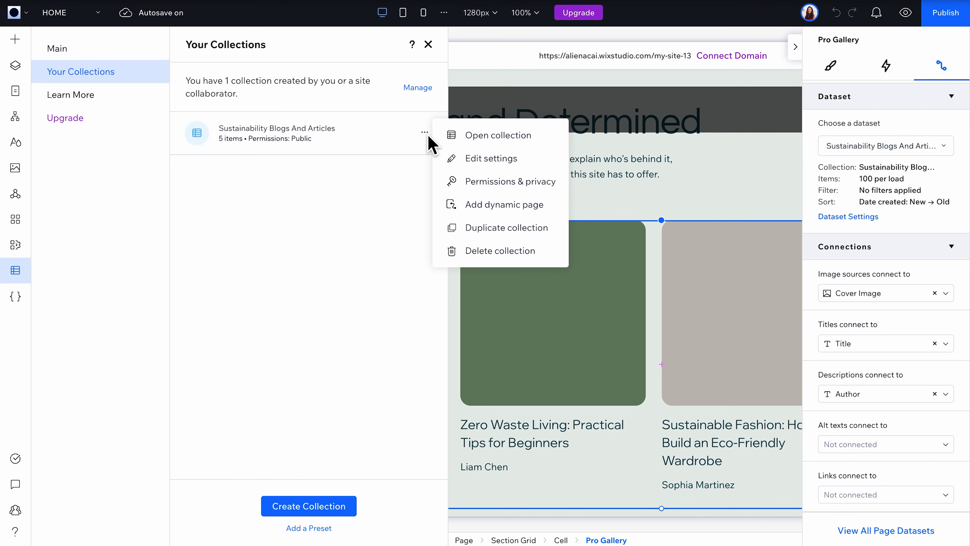
click(532, 216)
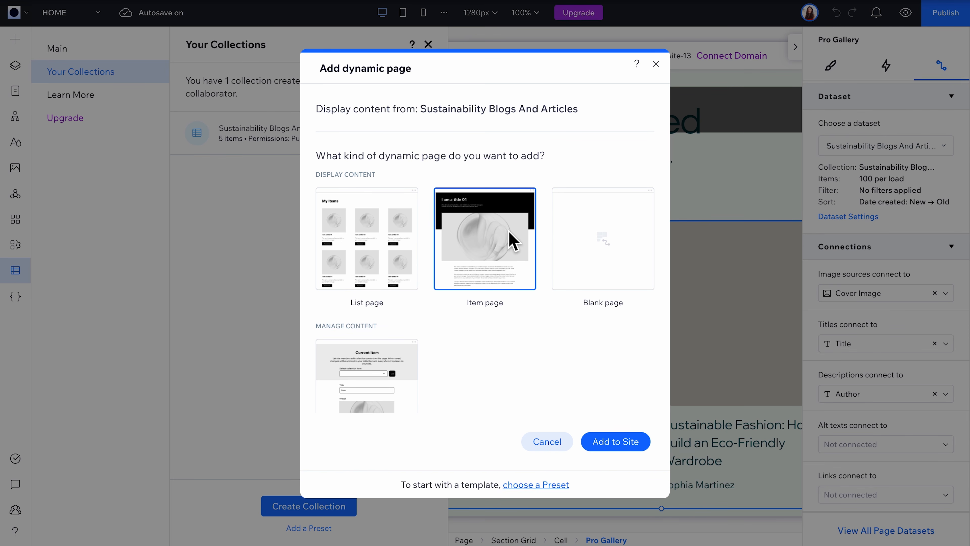
click(628, 447)
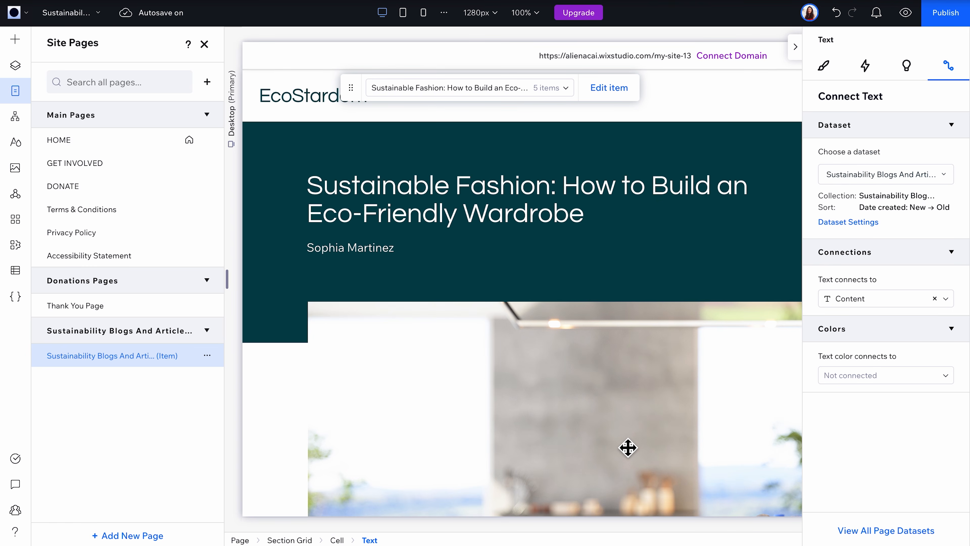
scroll(628, 447, up, 5)
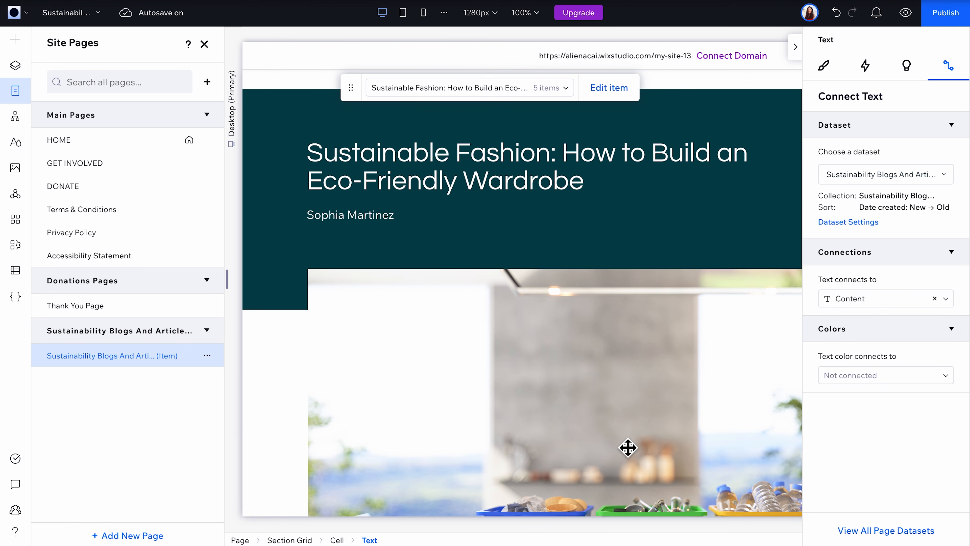
Step: Return to the HOME page and connect the Pro Gallery's links to the Sustainability Blogs And Articles item page
click(119, 141)
scroll(390, 349, down, 5)
click(389, 362)
click(387, 363)
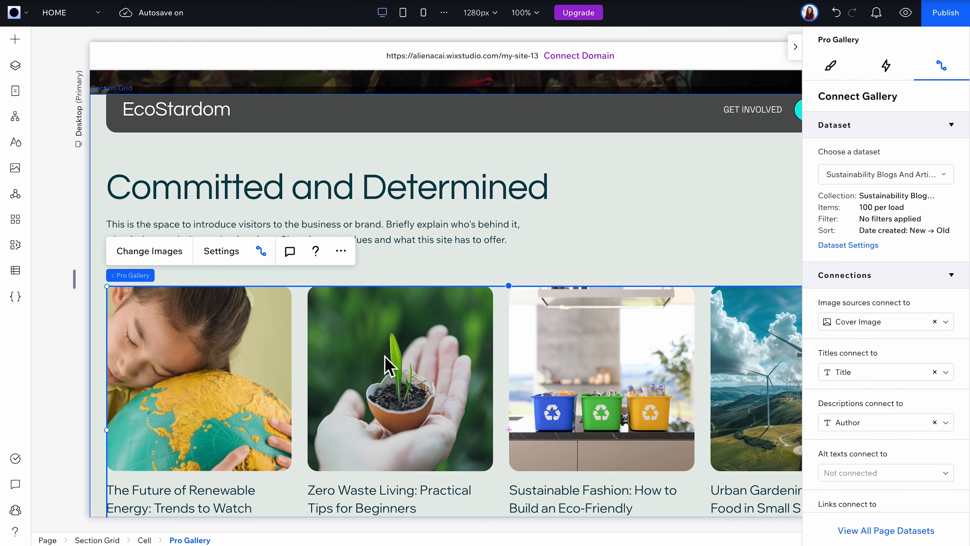
scroll(875, 494, down, 1)
click(874, 494)
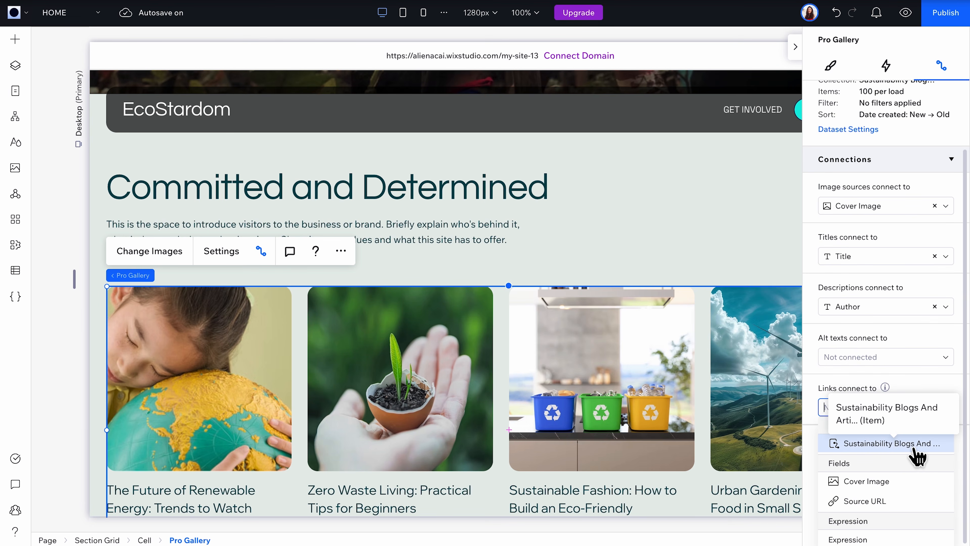
click(917, 455)
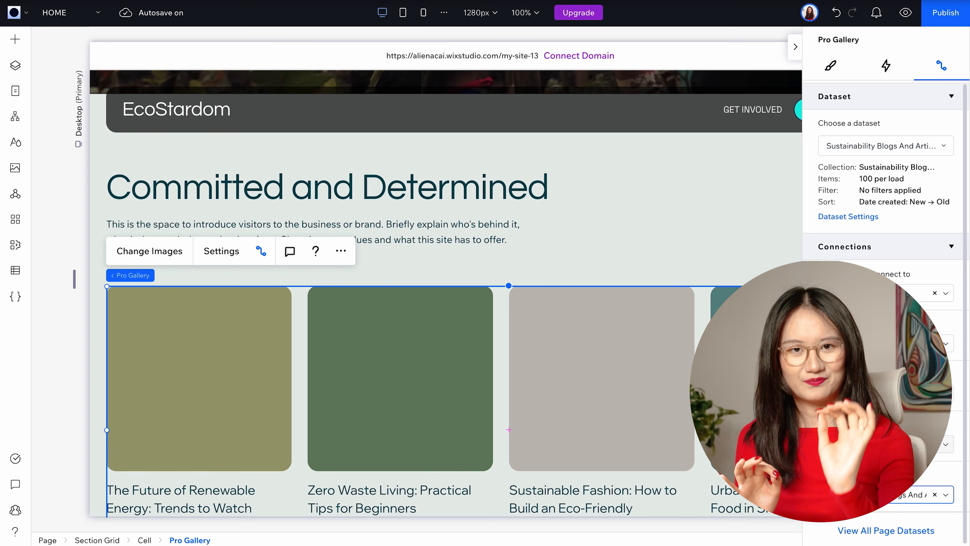
Step: Preview the home page, look through the connected gallery's items, and return to editing the site
click(905, 13)
scroll(804, 275, down, 2)
scroll(804, 274, right, 5)
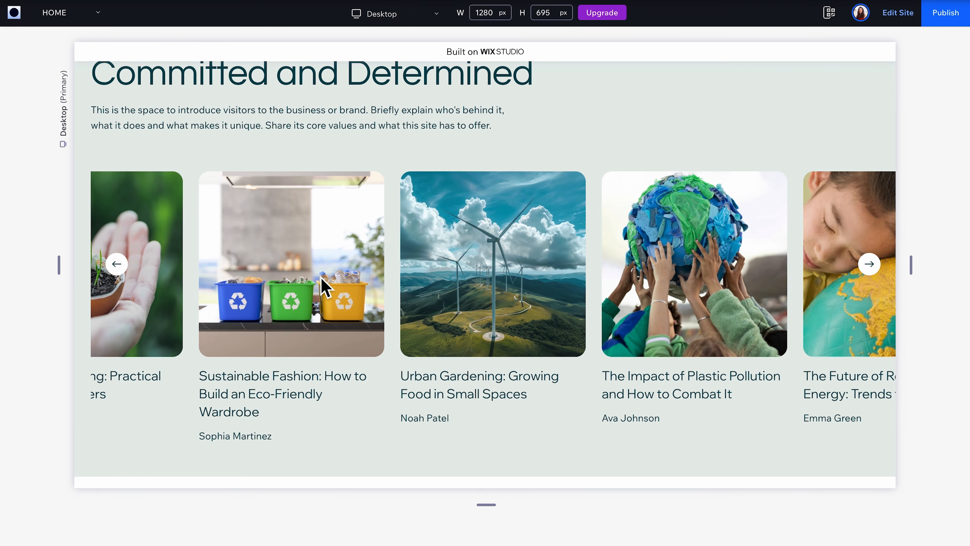
click(898, 13)
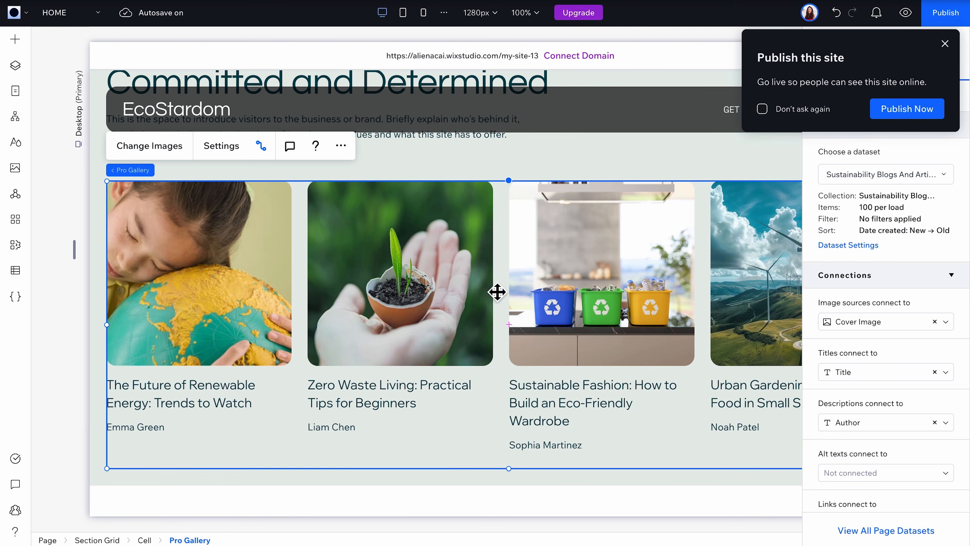
Step: Set the Pro Gallery so that a link opens when an item is clicked
click(229, 159)
click(48, 221)
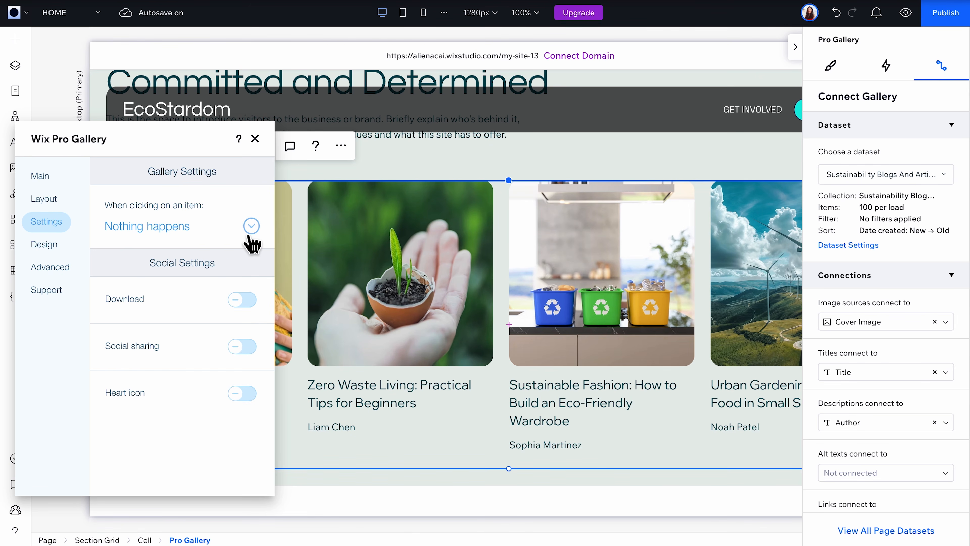
click(252, 226)
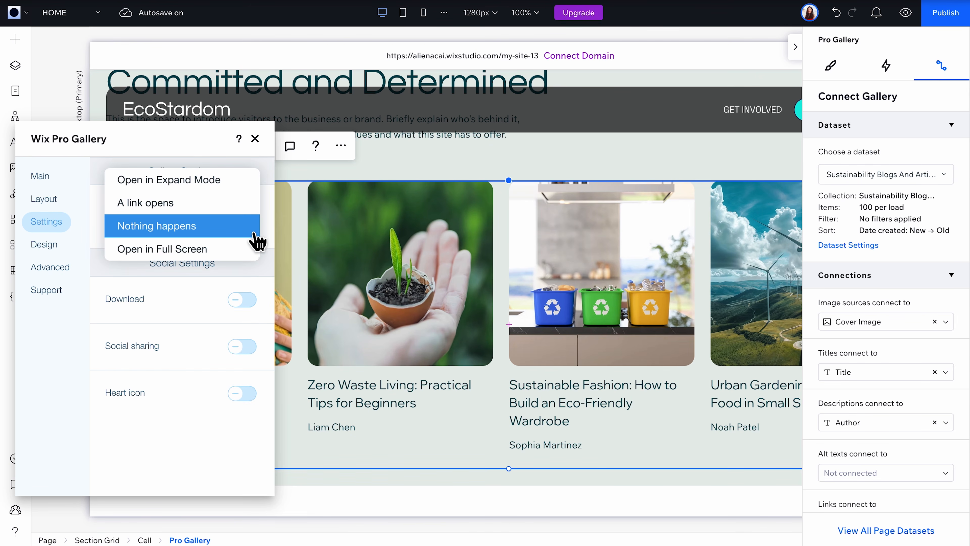
click(229, 212)
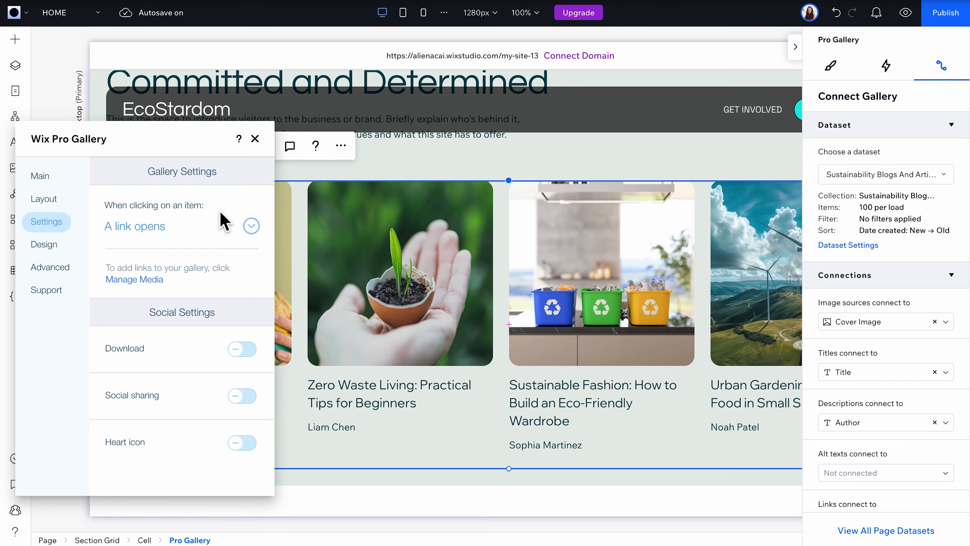
Step: Preview the site, open the Urban Gardening article from the gallery, and look through its dynamic page
click(912, 21)
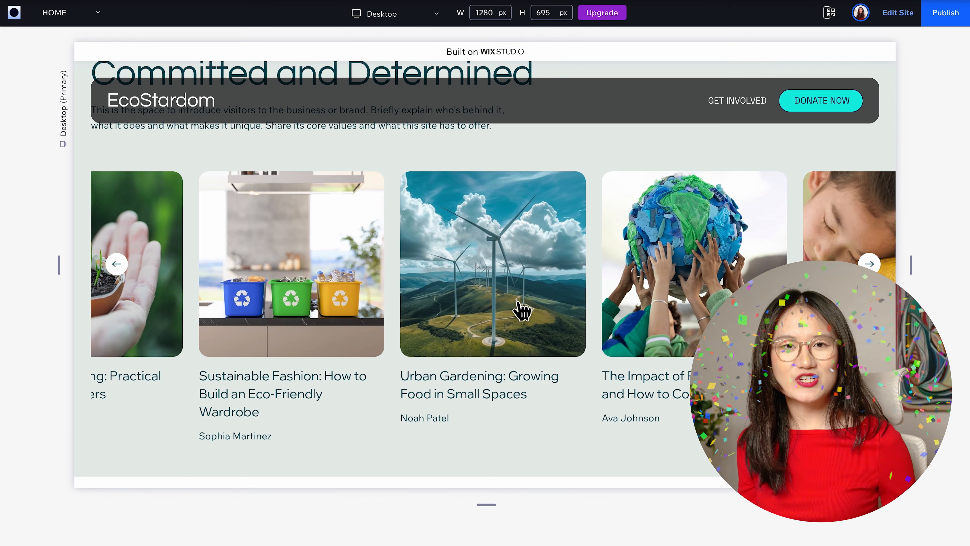
click(519, 302)
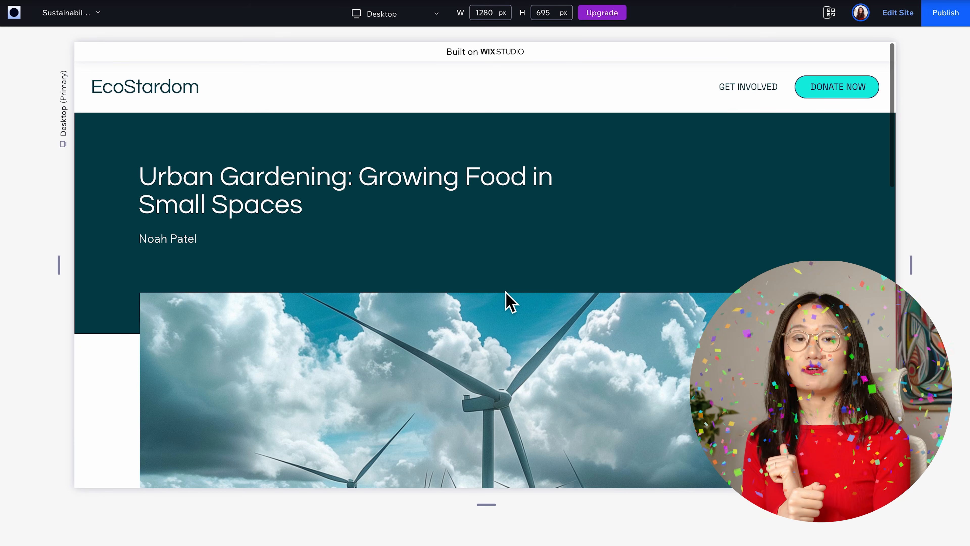
scroll(507, 294, down, 3)
scroll(508, 290, down, 10)
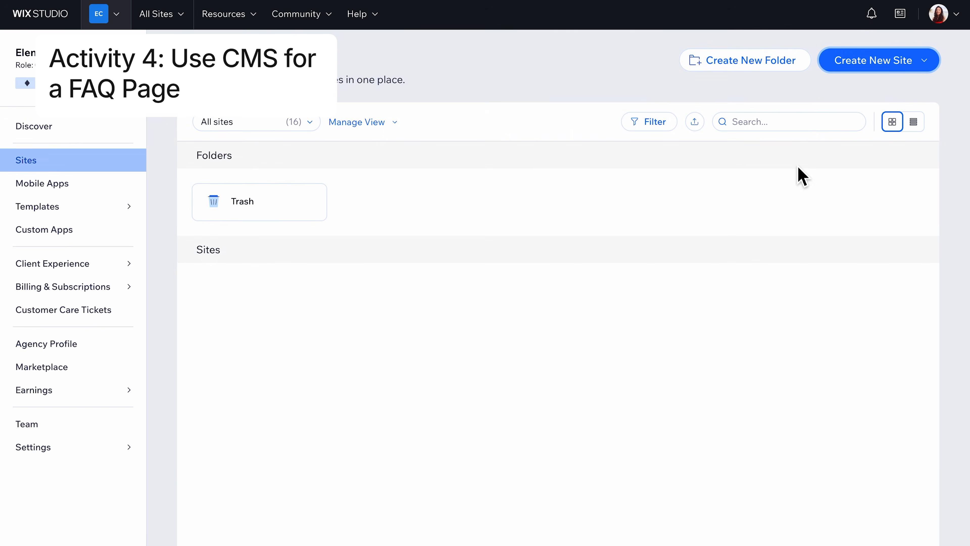
Step: Create a new blank site and look through the example FAQ list page in preview
click(908, 69)
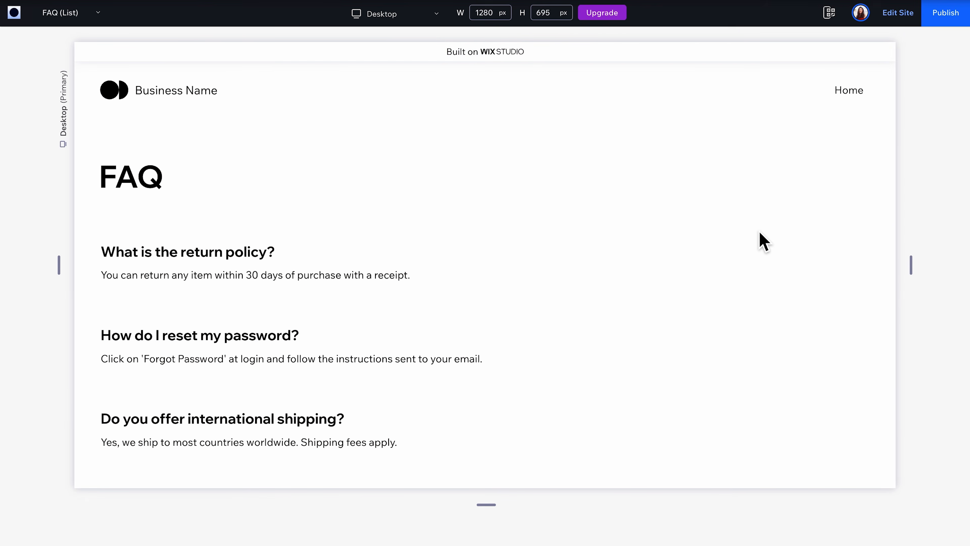
scroll(762, 240, down, 5)
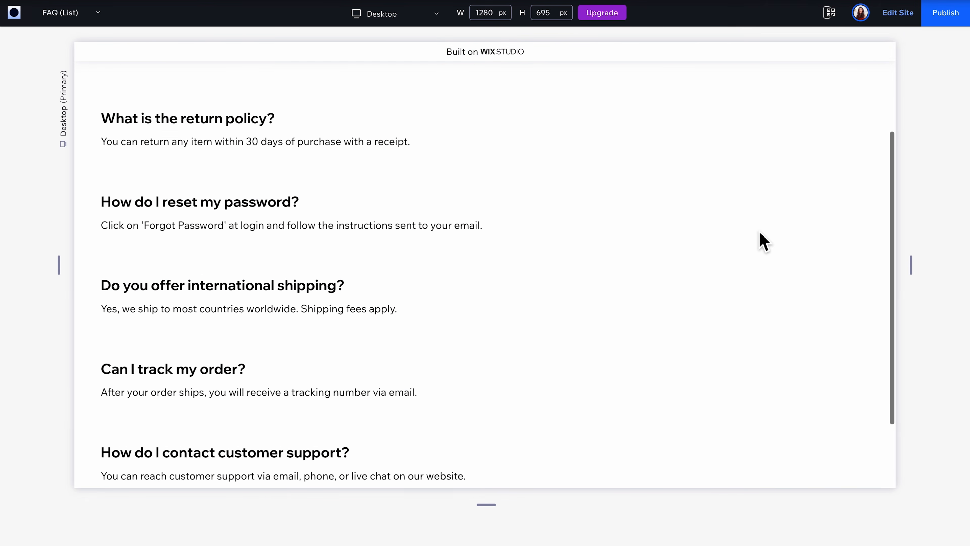
scroll(762, 240, up, 5)
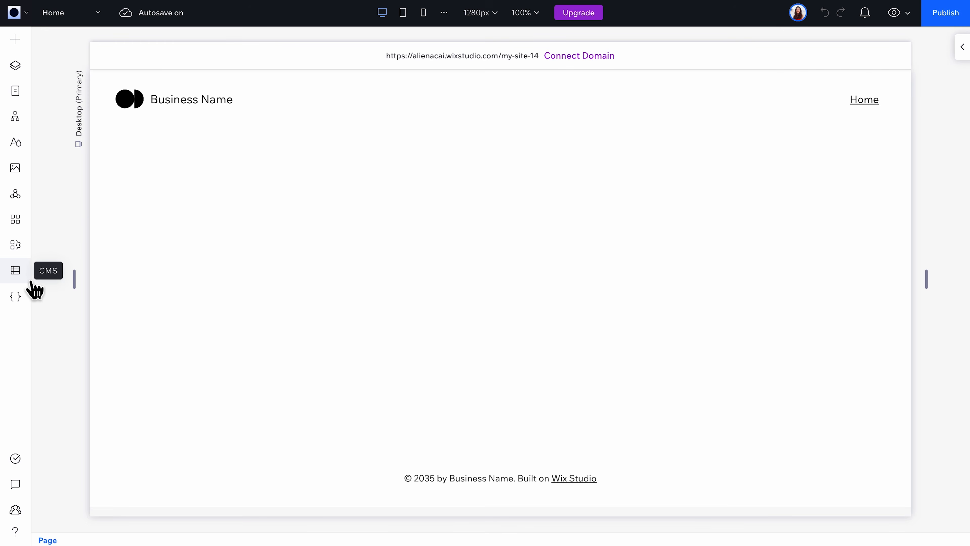
Step: Start a CMS collection on the new site by adding content, using the Create with AI option
click(31, 282)
click(142, 354)
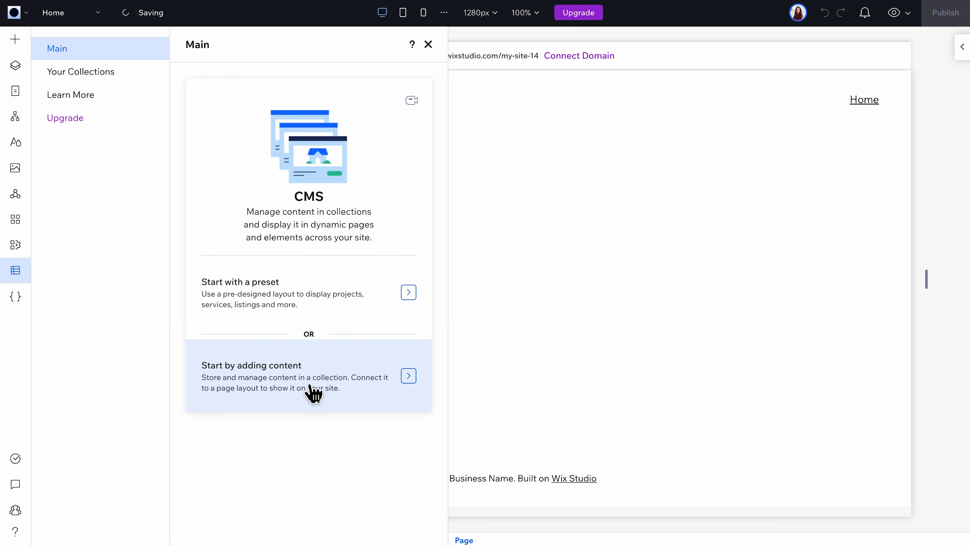
click(311, 386)
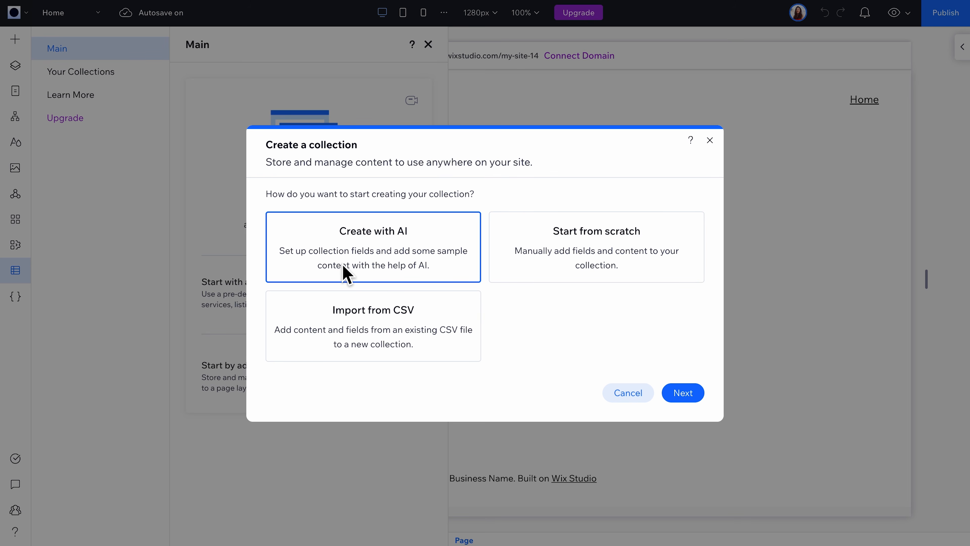
click(691, 399)
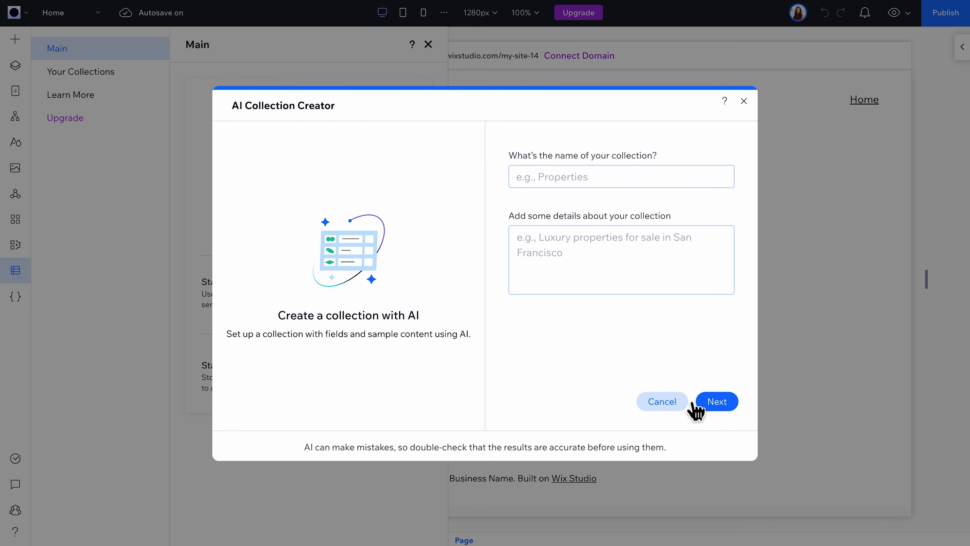
Step: Name the collection FAQ and describe it as "Frequently asked questions and answers for my new design book"
click(633, 183)
text(FAQ)
click(584, 245)
text(Frequently asked questions and answers for my new design book)
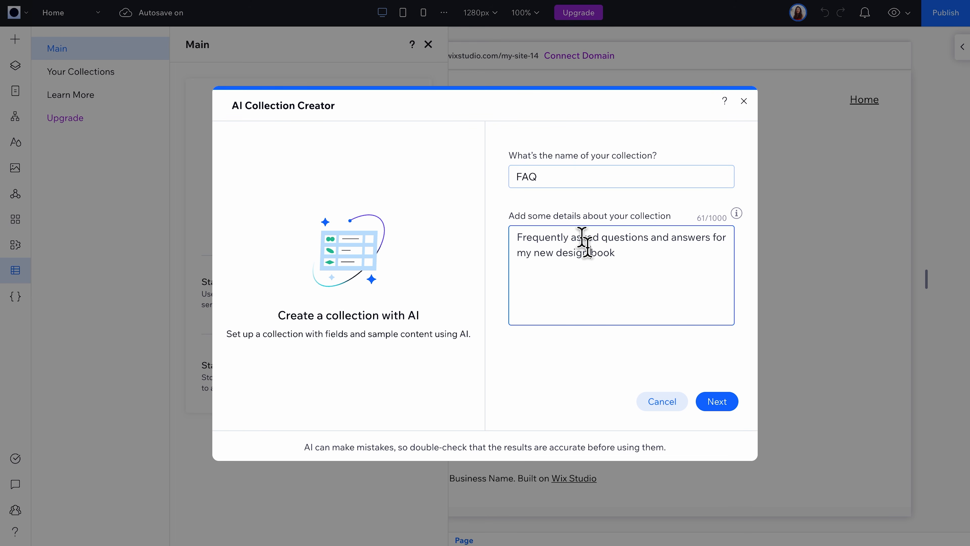
click(718, 402)
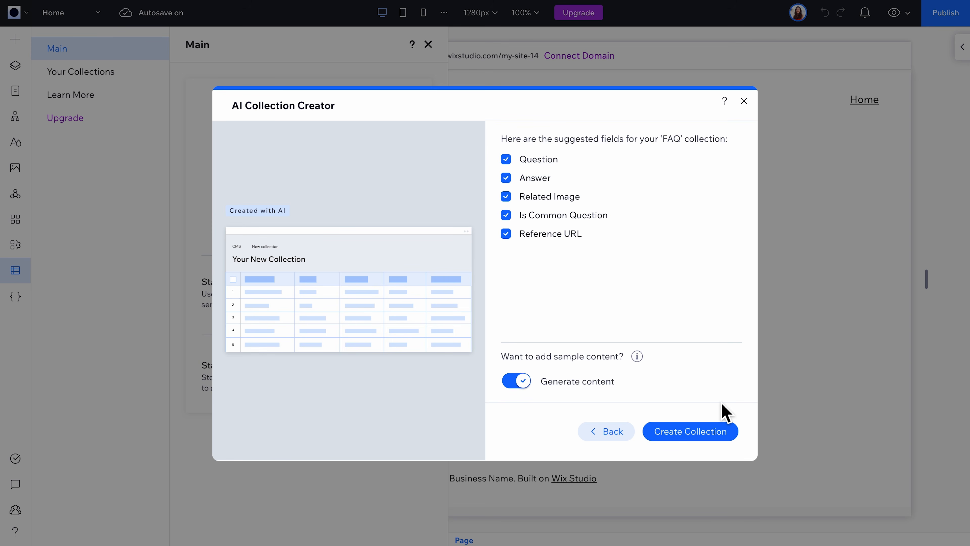
Step: Exclude the Related Image, Is Common Question and Reference URL fields, create the FAQ collection with generated sample content, and close it
click(505, 196)
click(505, 214)
click(506, 233)
mouse_move(637, 356)
click(692, 436)
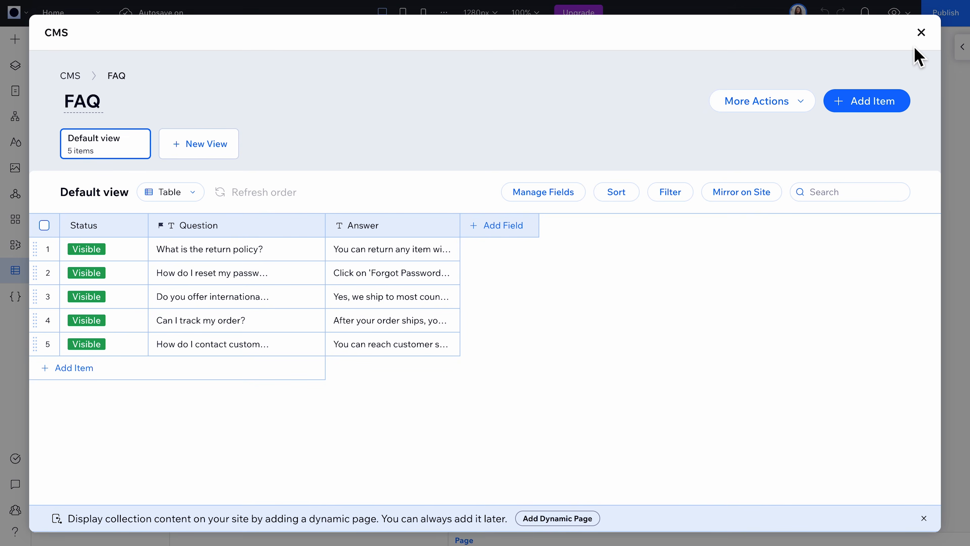
click(920, 34)
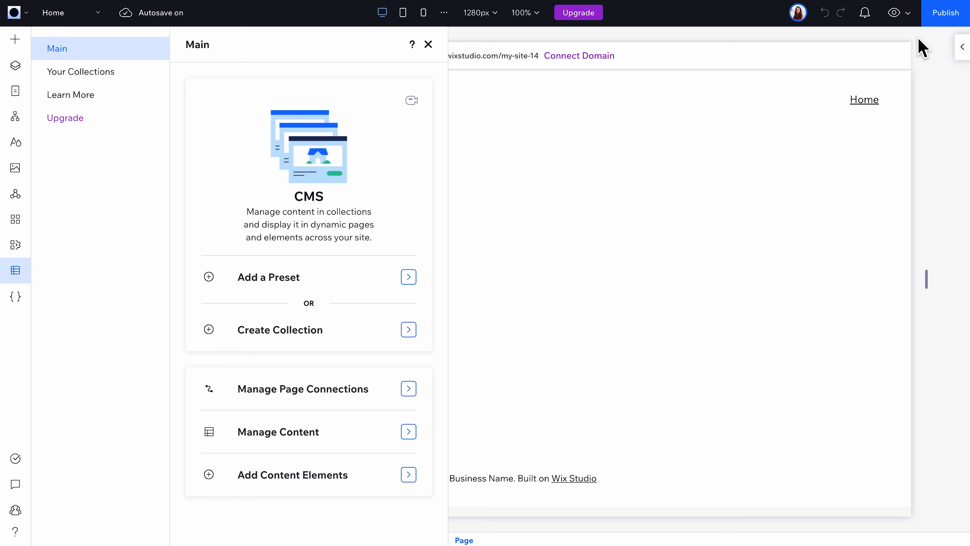
Step: Add a dynamic list page to the site that displays the FAQ collection's content
click(147, 81)
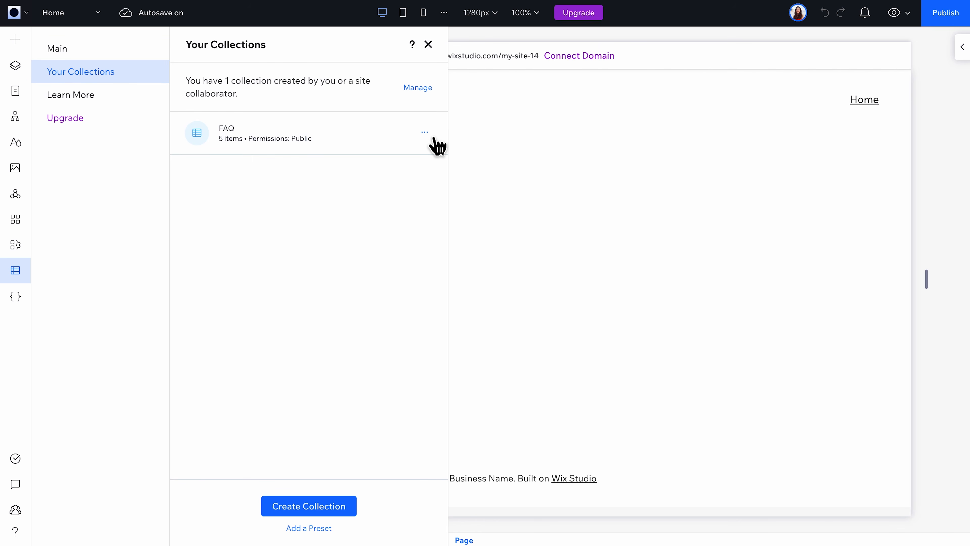
click(432, 138)
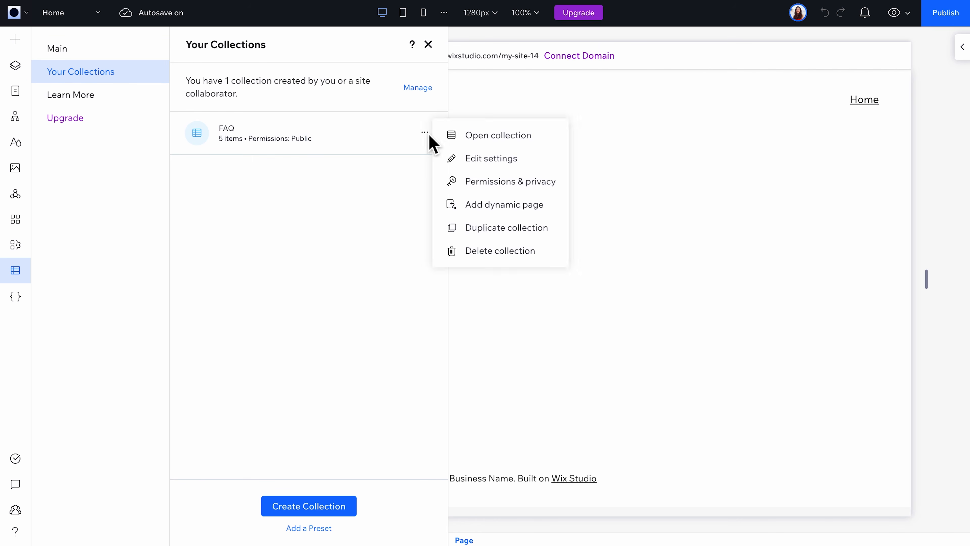
click(552, 213)
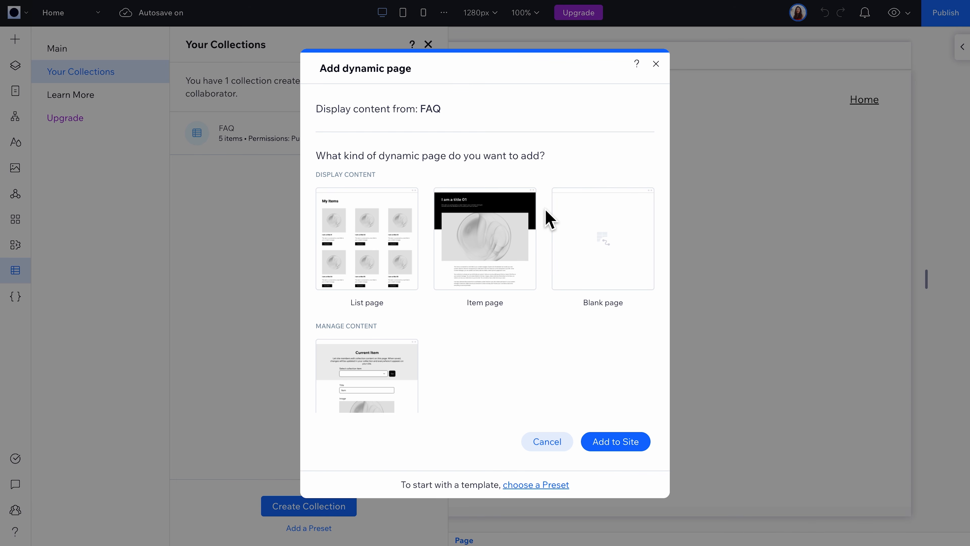
click(376, 280)
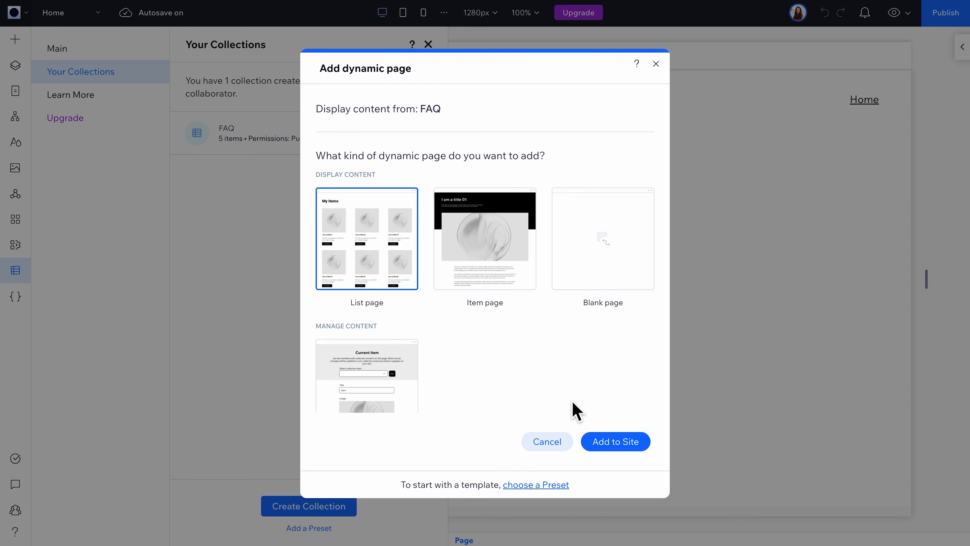
click(626, 445)
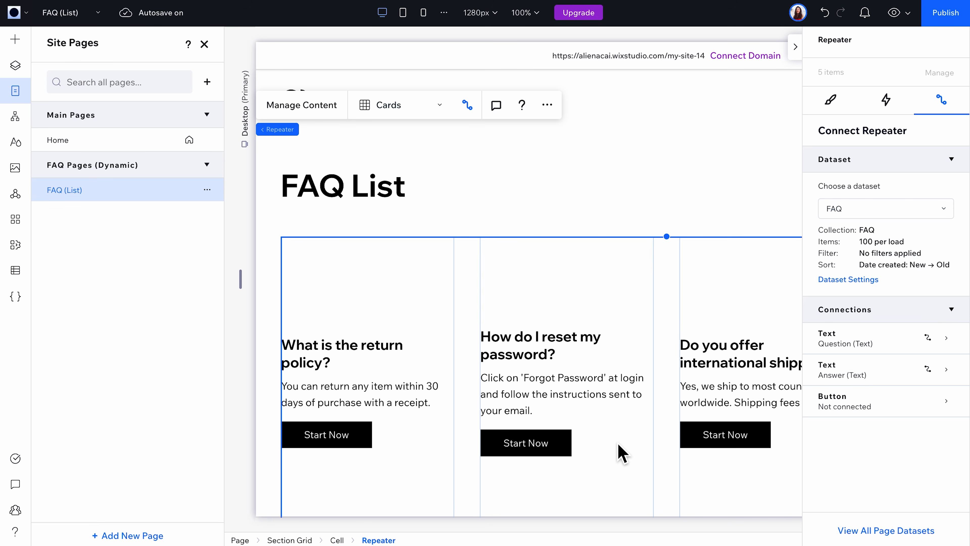
Step: Change the FAQ repeater's display type from Cards to List
click(831, 100)
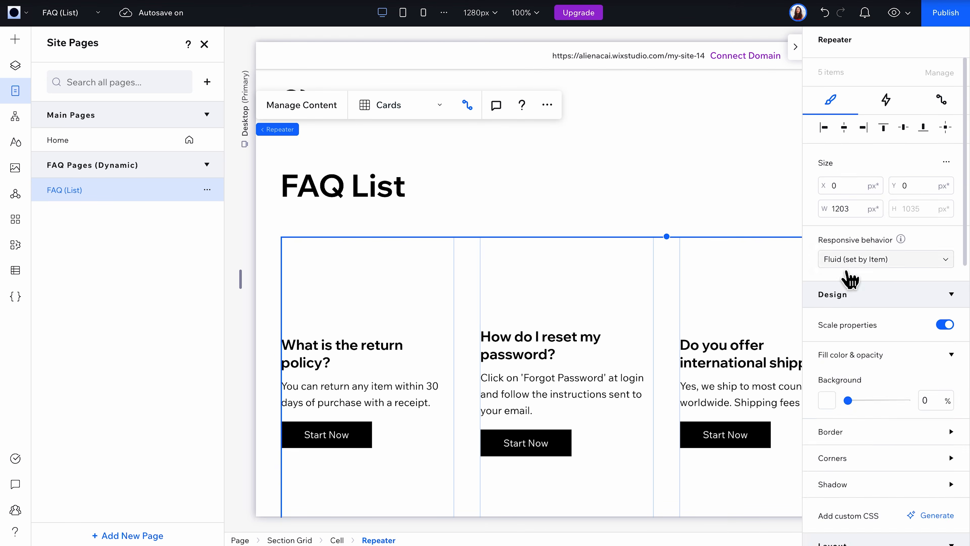
scroll(850, 280, down, 6)
click(913, 359)
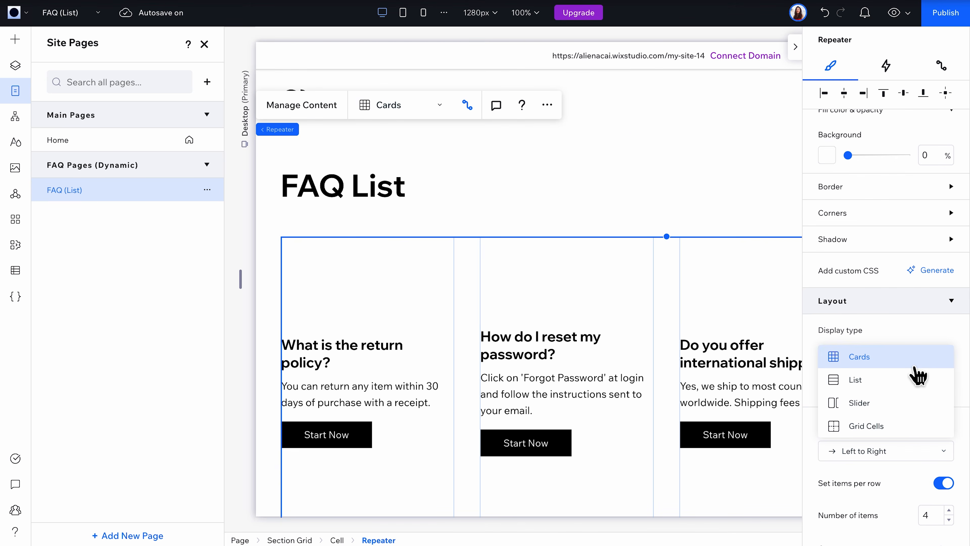
click(905, 387)
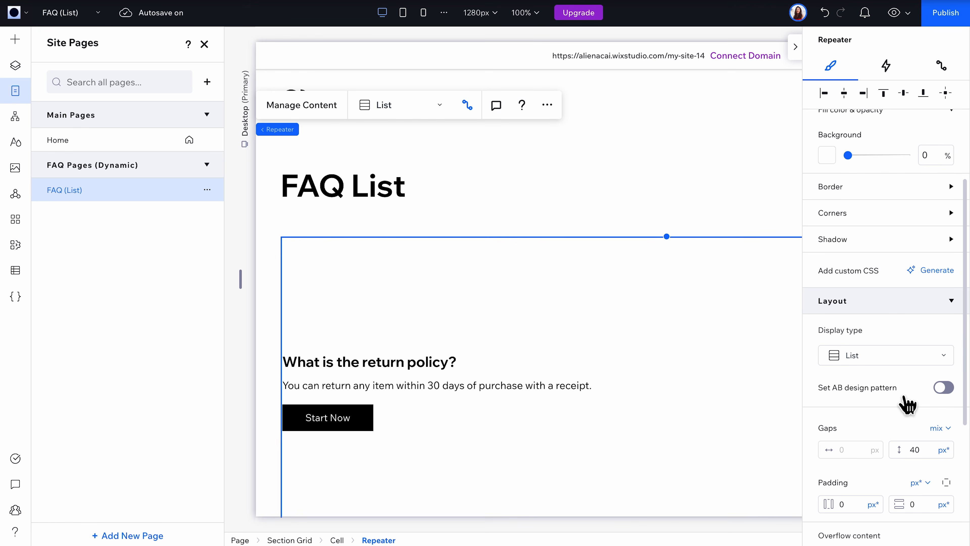
Step: Delete the Start Now button from the repeater items and reduce the item height to about 110 px
click(338, 432)
click(184, 430)
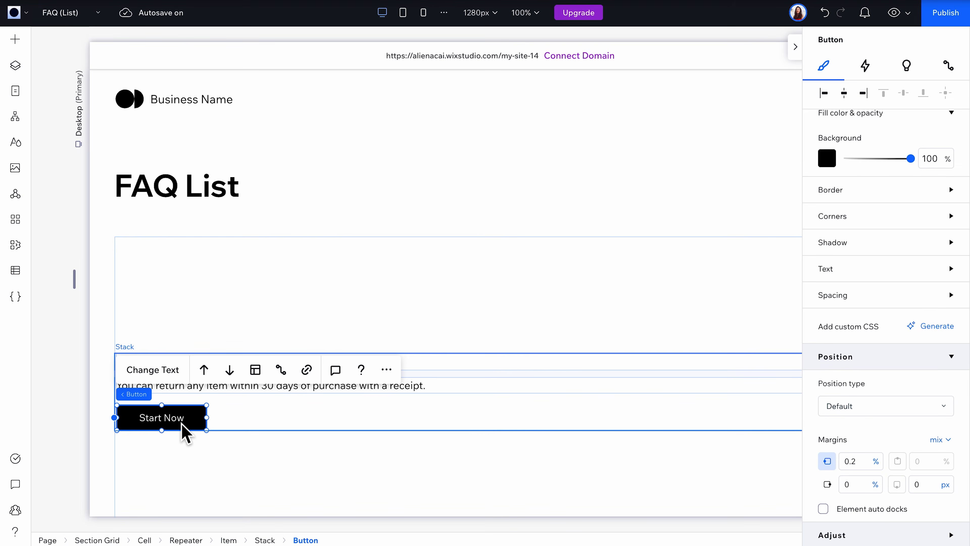
key(Delete)
click(191, 427)
scroll(228, 433, down, 4)
drag(510, 420, 506, 193)
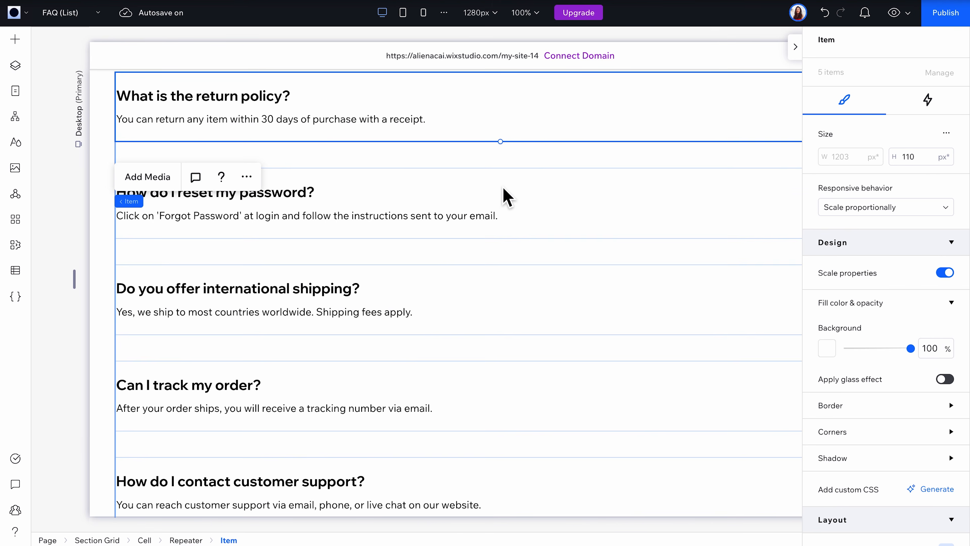
Step: Set the vertical gap between the repeater's items to 20 px and preview the FAQ list page
scroll(505, 199, up, 1)
click(506, 208)
scroll(855, 270, down, 8)
click(913, 308)
text(20)
key(Return)
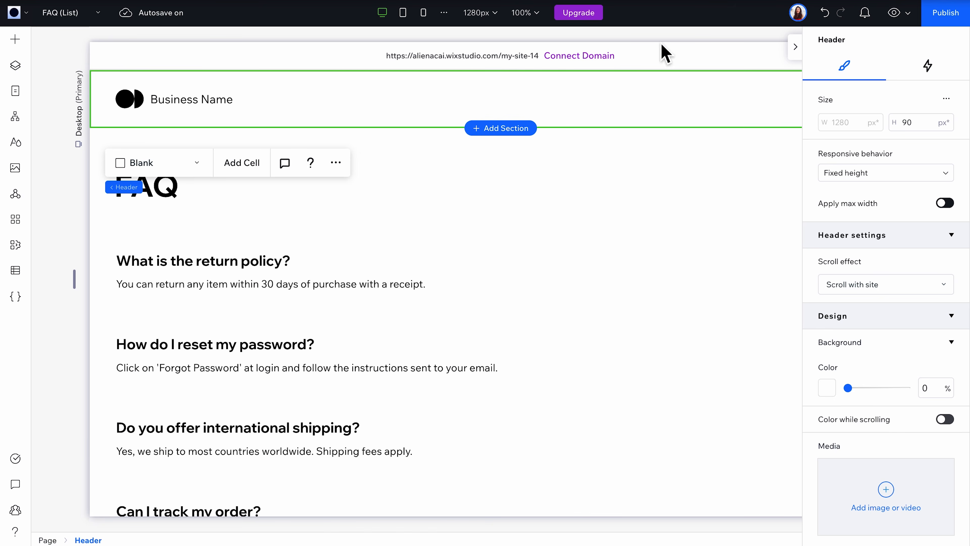
click(893, 13)
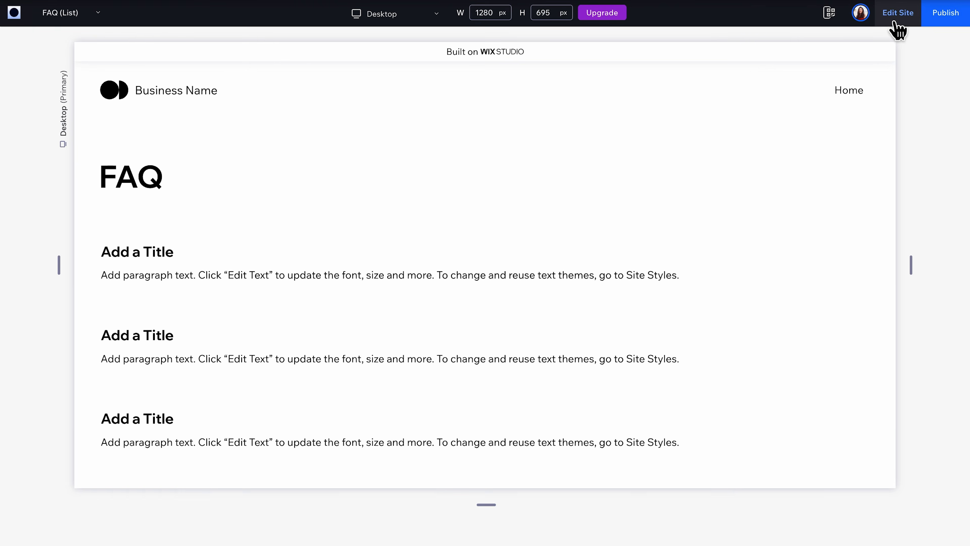
scroll(760, 241, down, 10)
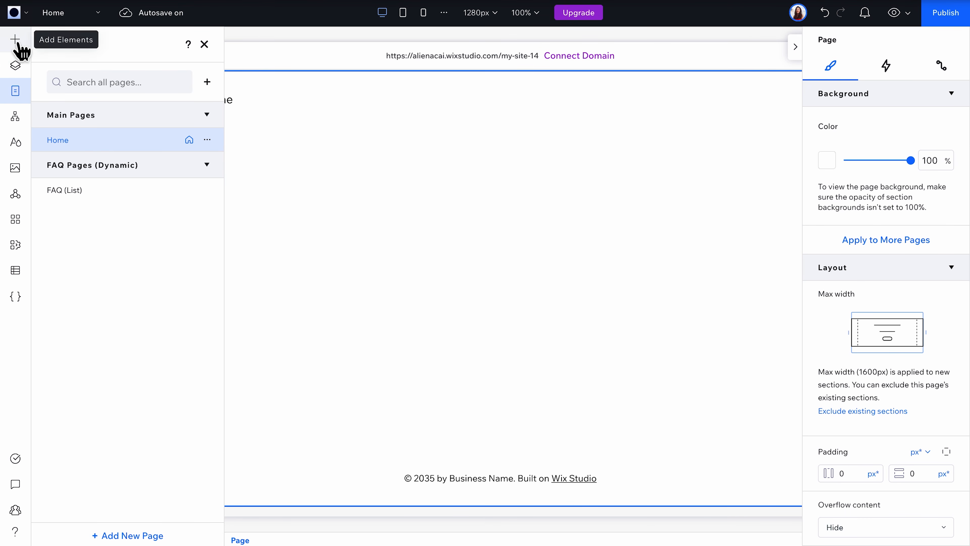
Step: Add a repeater with the stacked list layout to the Home page's empty section
click(15, 39)
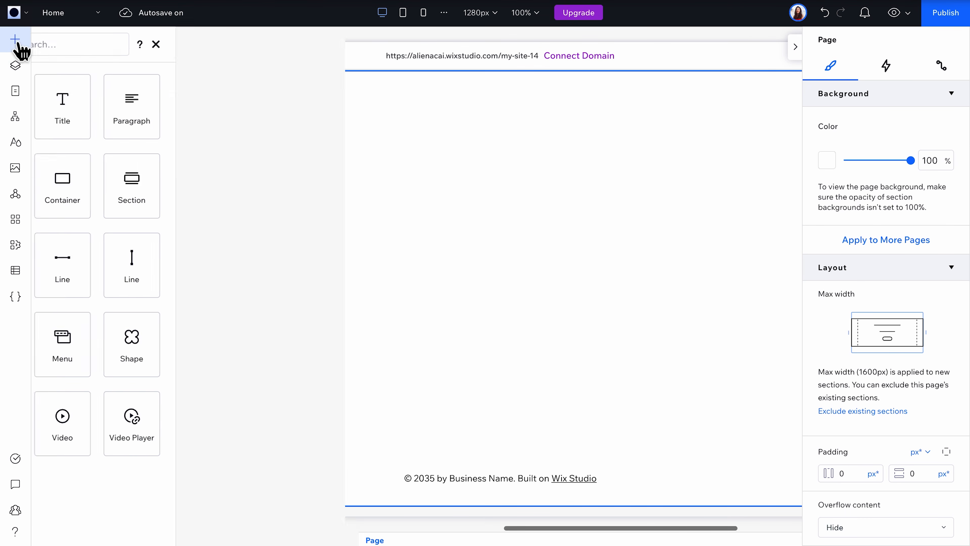
click(98, 229)
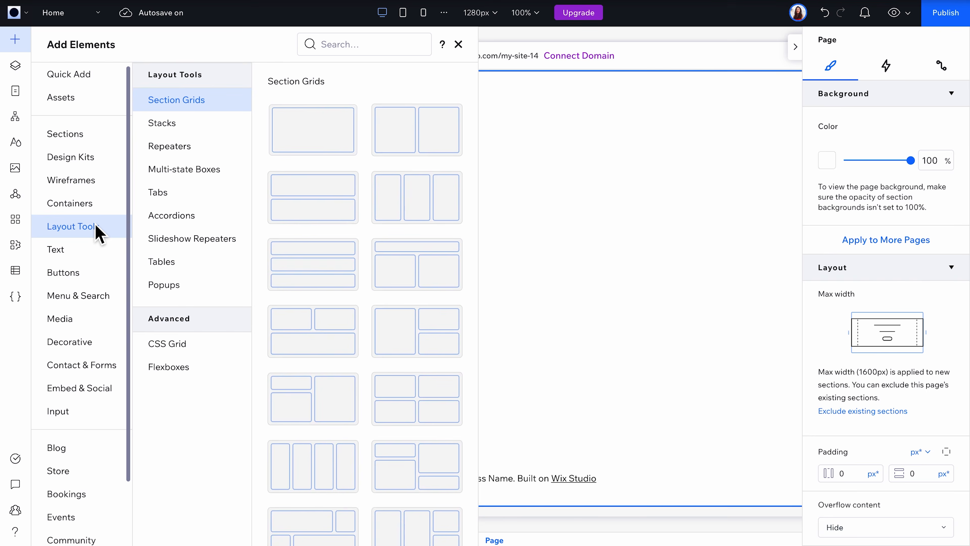
click(178, 155)
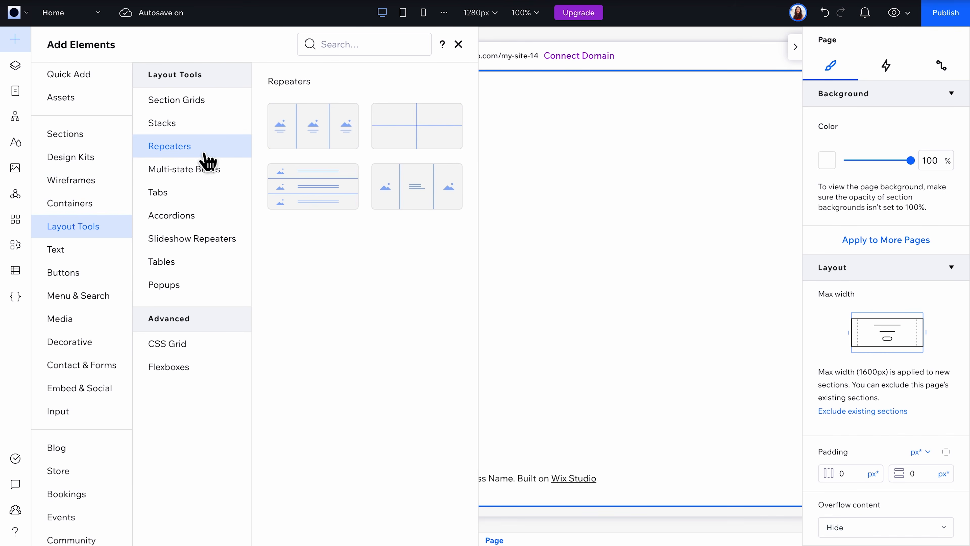
click(297, 187)
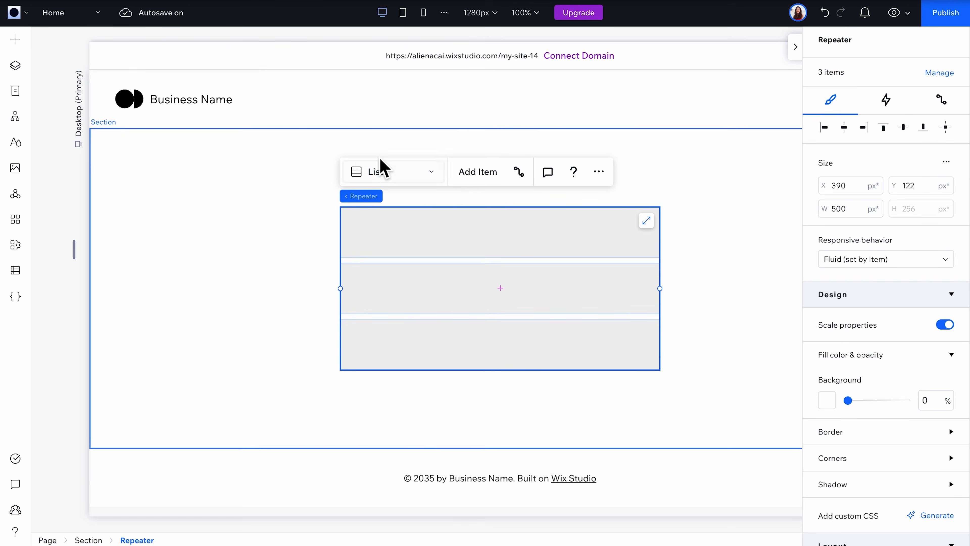
Step: Create a dataset named FAQ dataset from the FAQ collection for the Home page repeater
click(942, 101)
click(875, 327)
click(534, 270)
click(498, 331)
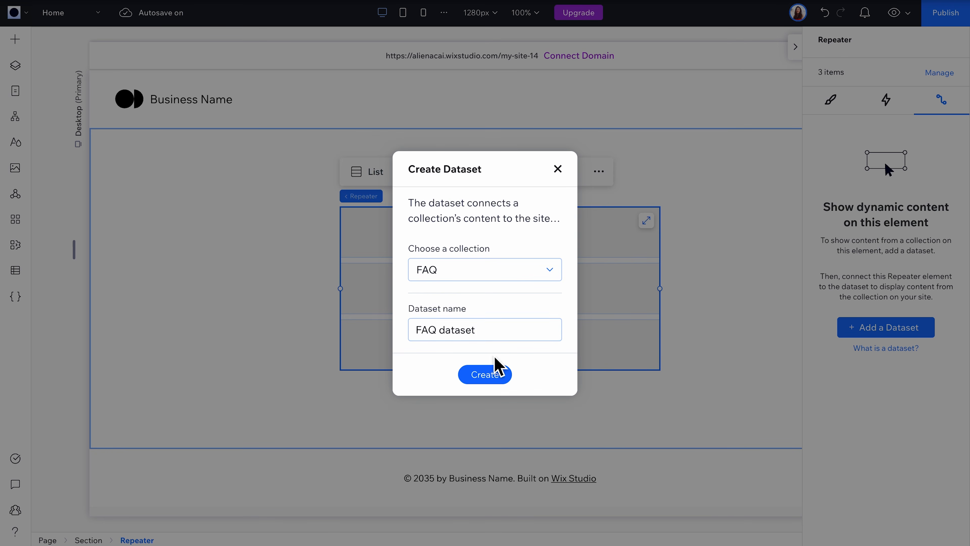
click(494, 372)
Step: Add a paragraph text element to the repeater's first item and connect it to the Question field
click(15, 39)
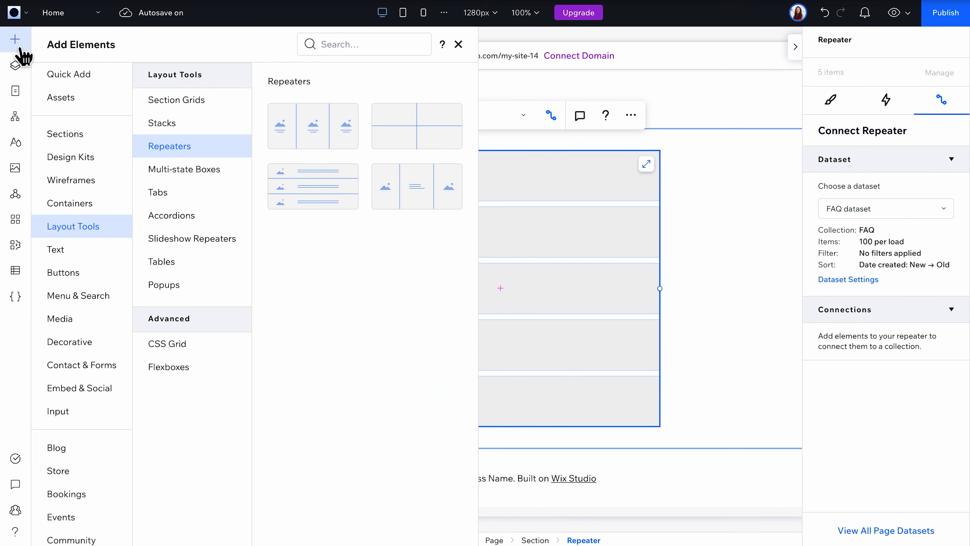
click(115, 74)
drag(314, 112, 405, 178)
click(850, 343)
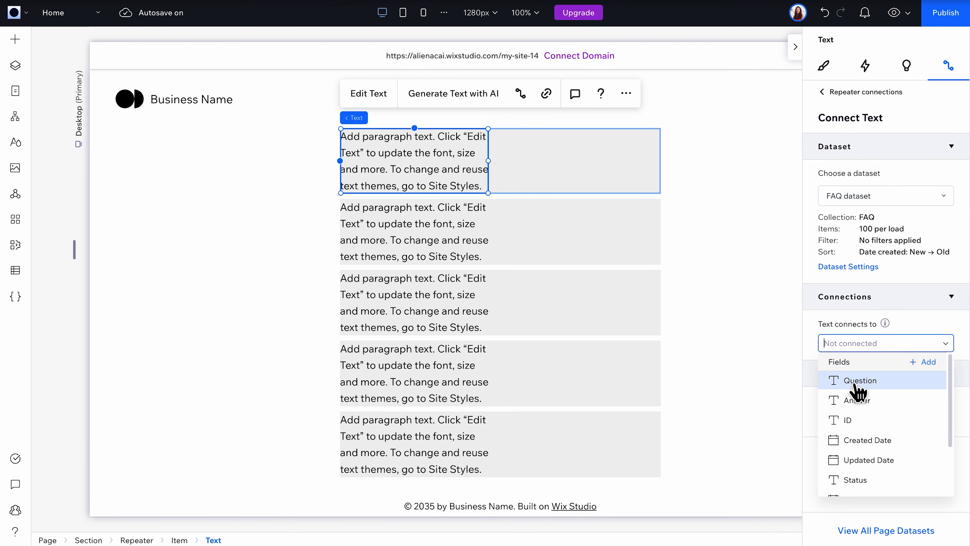
click(855, 381)
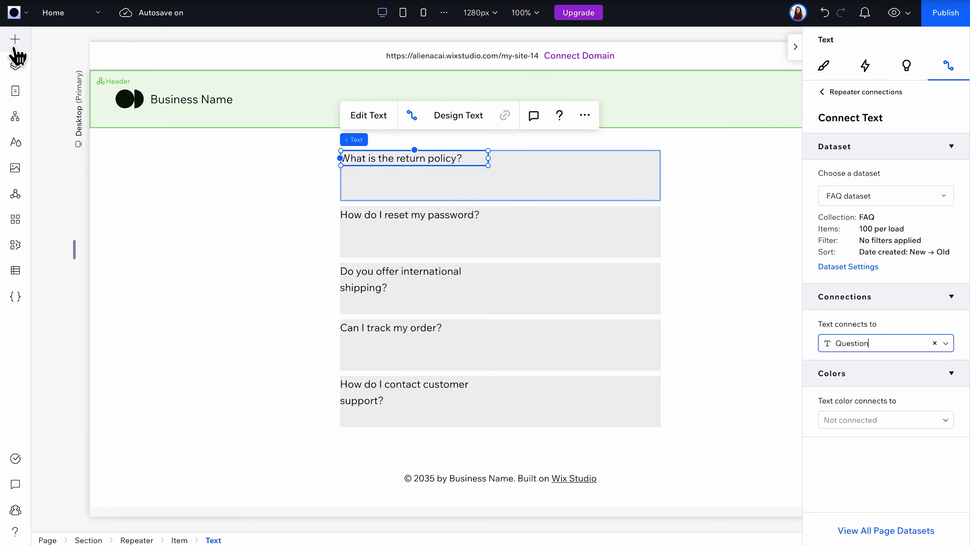
Step: Add a second paragraph text element to the first item, connect it to the Answer field, and widen it to the item's full width
click(14, 39)
drag(314, 111, 401, 172)
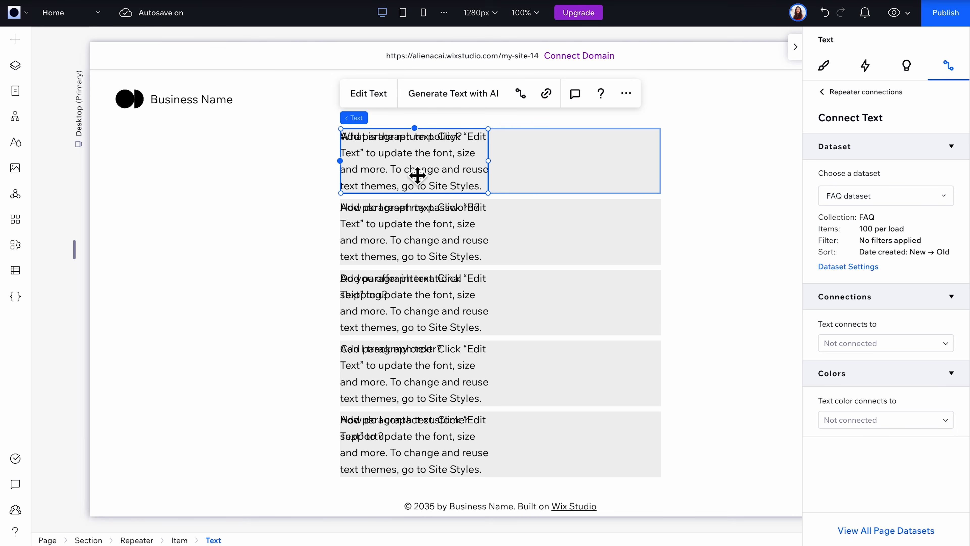
click(842, 343)
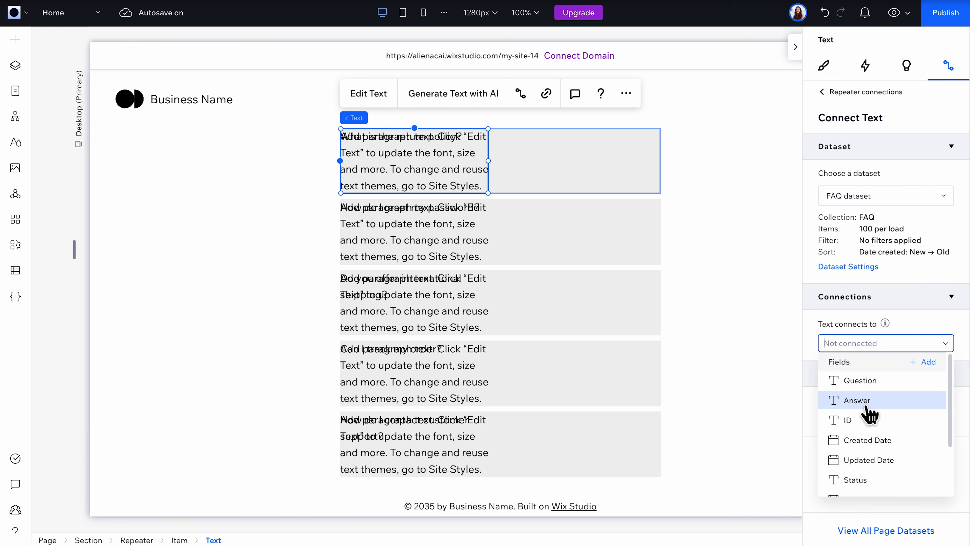
click(860, 400)
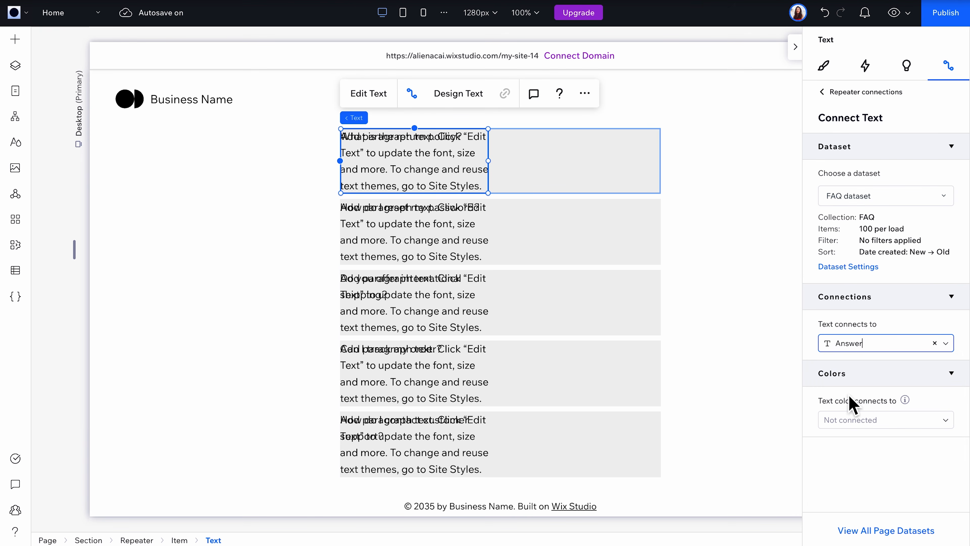
drag(492, 175, 662, 176)
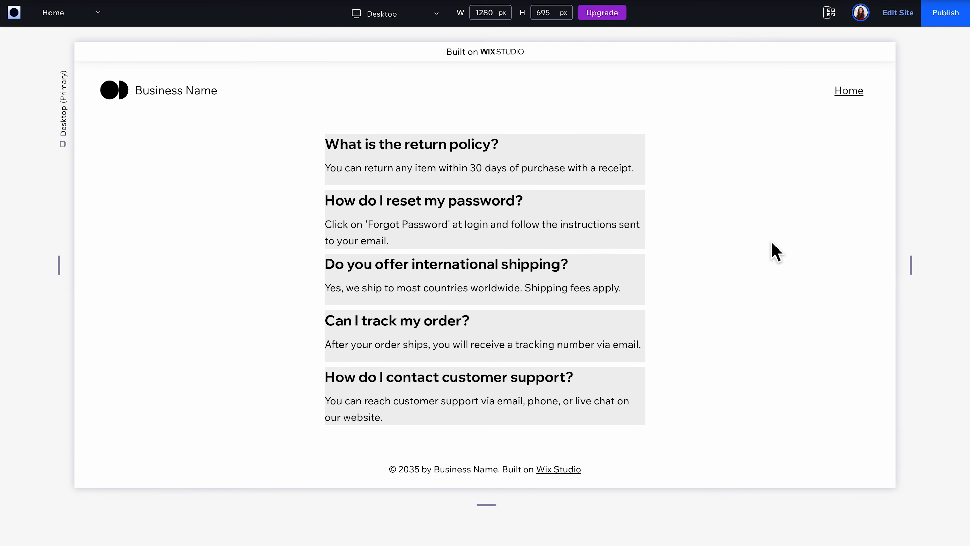